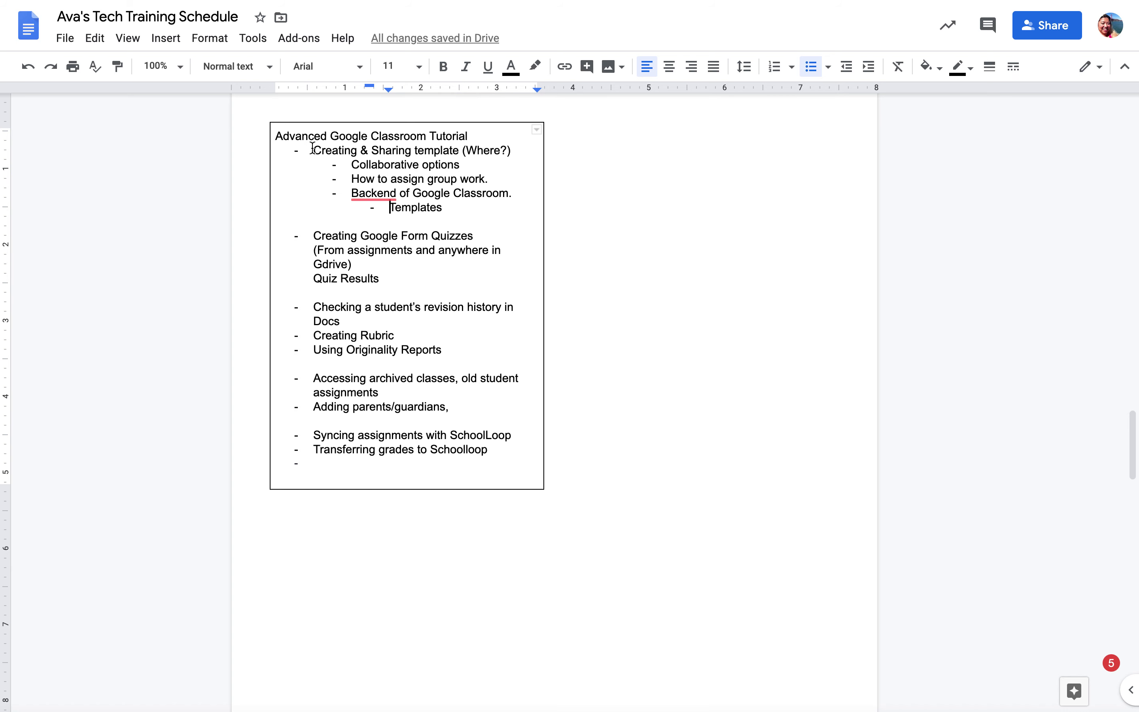
Highlight the Creating & Sharing, Collaborative options, Backend of Google Classroom and Templates outline lines.
drag(311, 150, 465, 149)
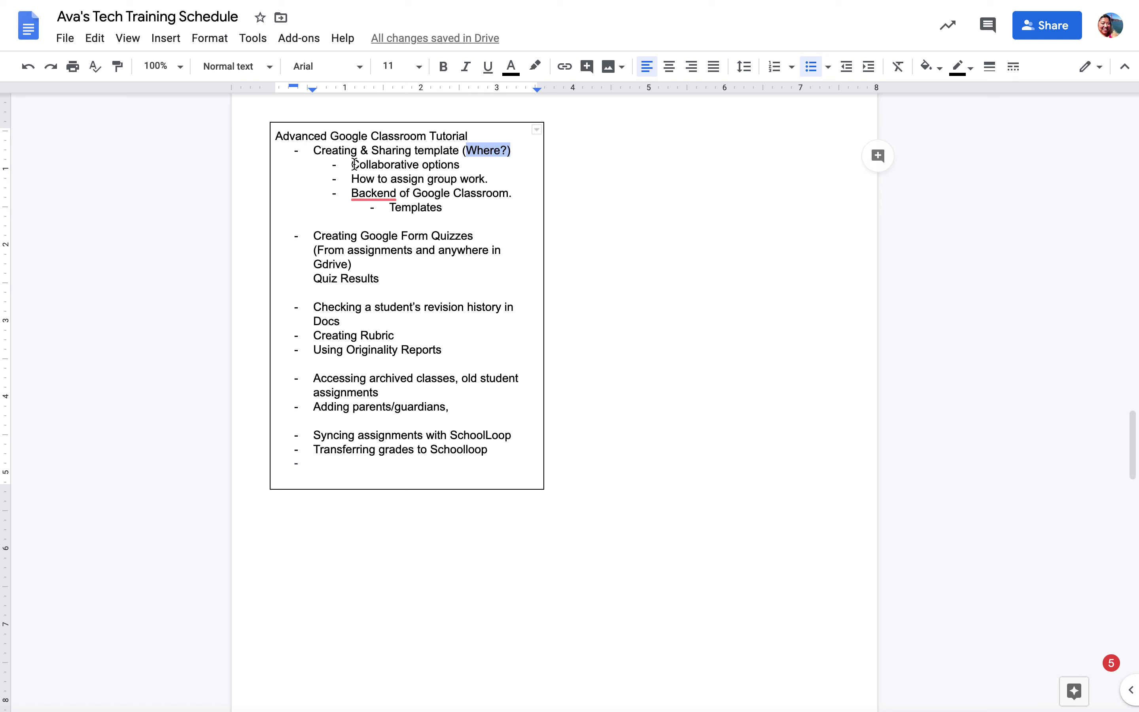
mouse_move(354, 164)
mouse_down()
mouse_move(460, 163)
mouse_move(493, 177)
mouse_move(350, 183)
mouse_up()
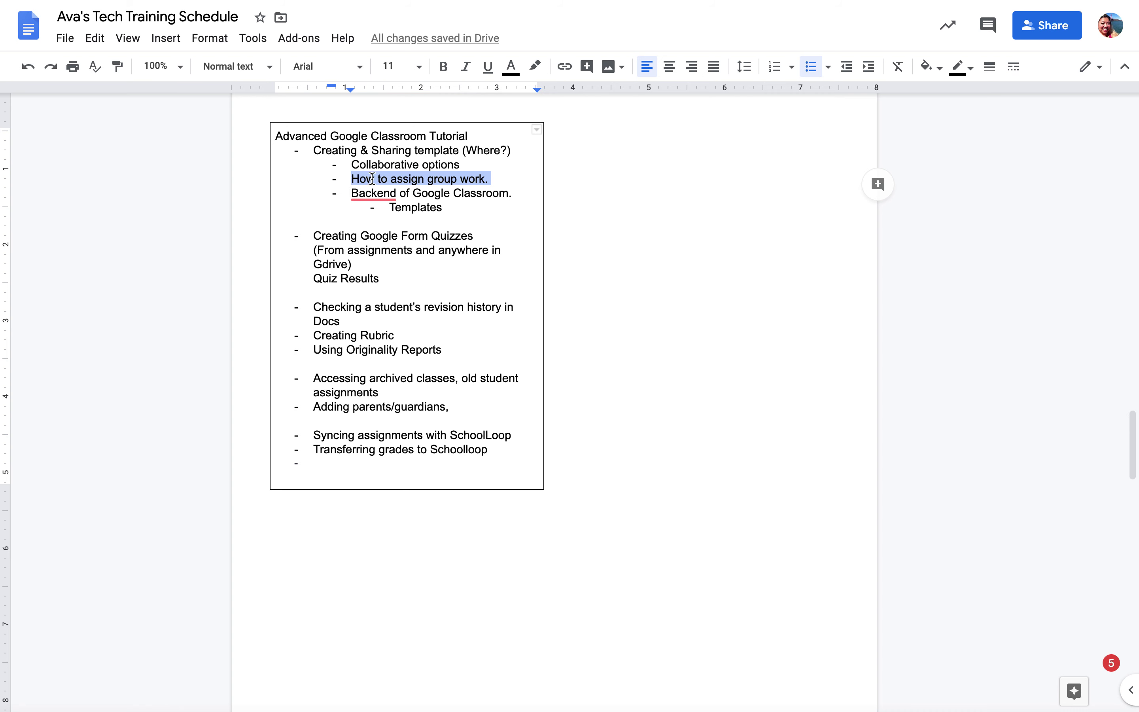
mouse_move(350, 193)
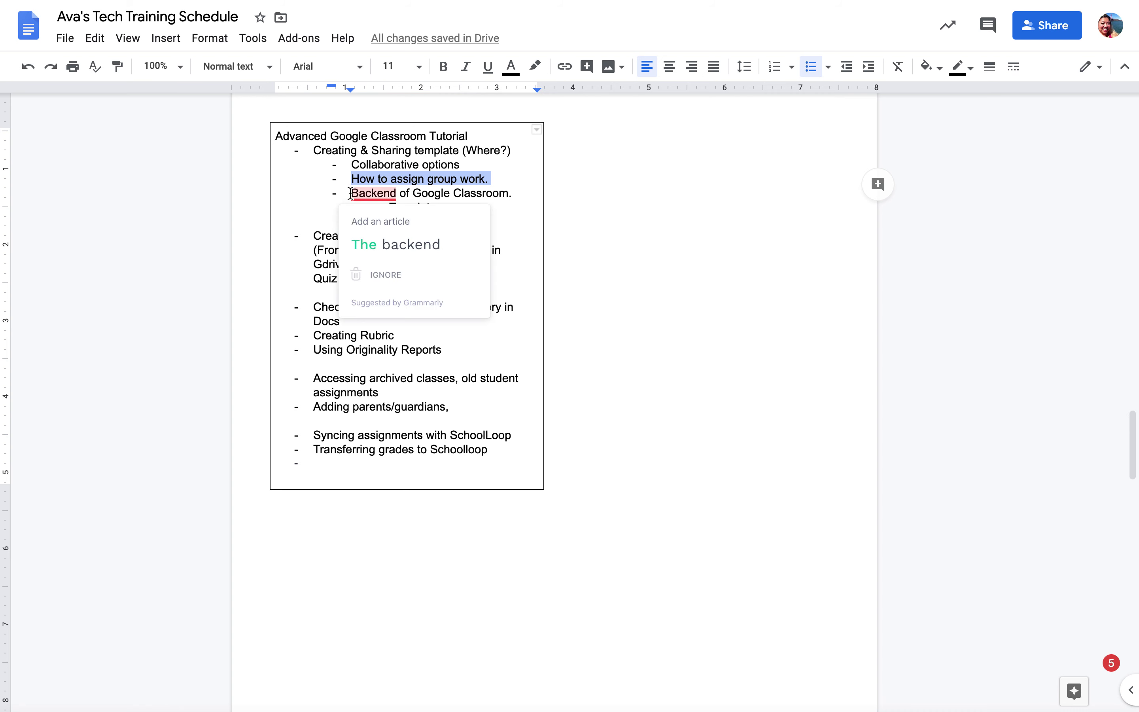
click(472, 194)
drag(511, 193, 354, 191)
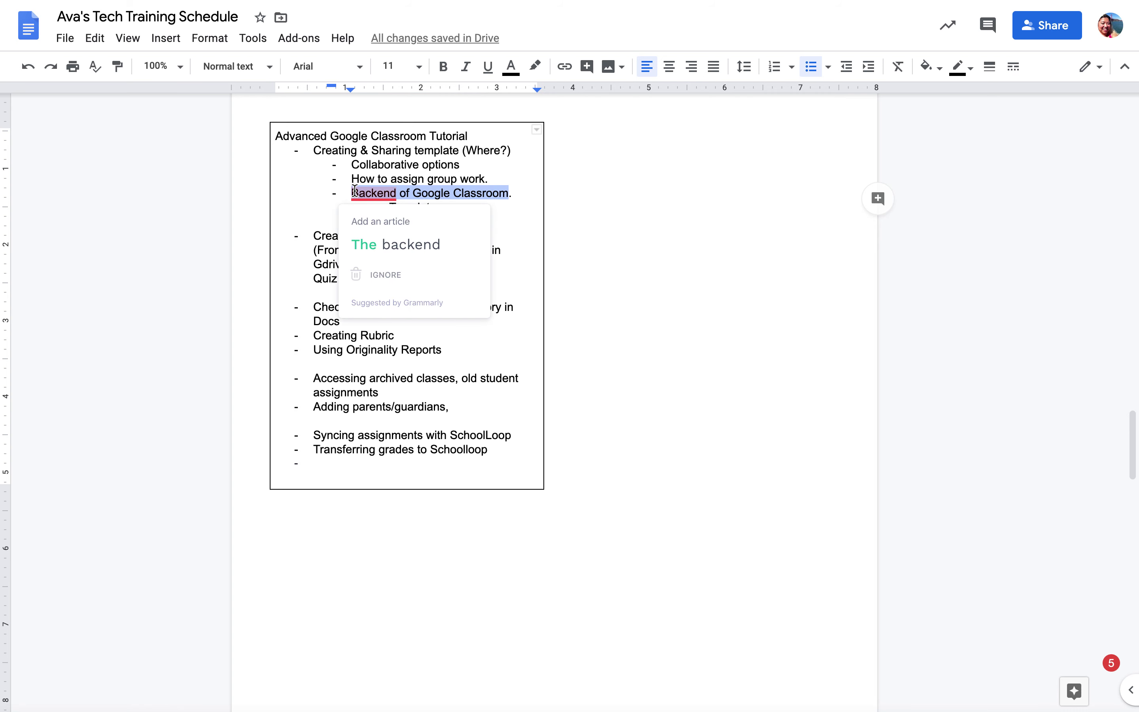
click(511, 172)
drag(451, 206, 389, 207)
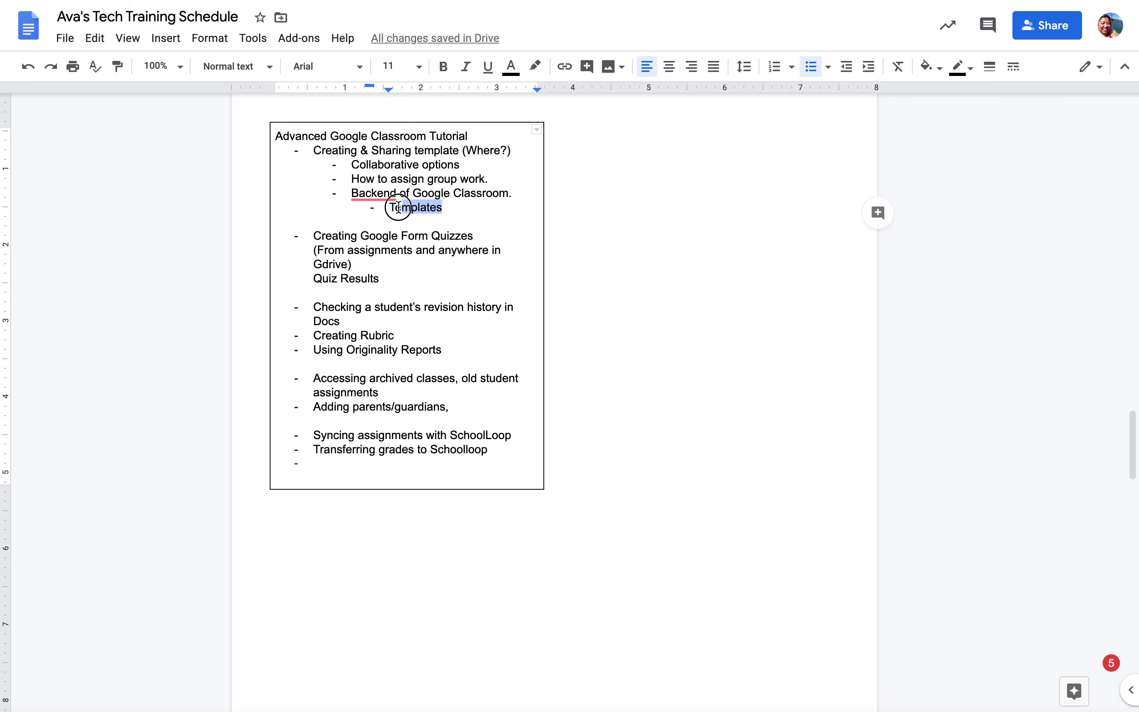
Exit full screen and open the Create menu on the demo class's Classwork page.
mouse_move(442, 3)
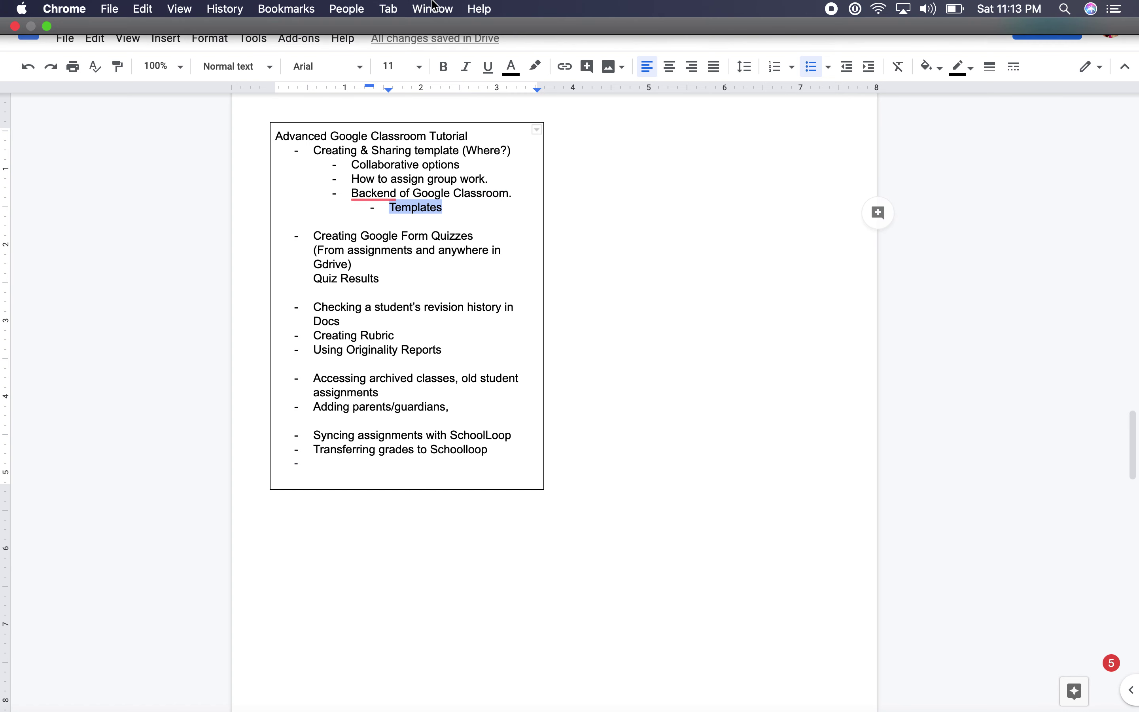
click(46, 26)
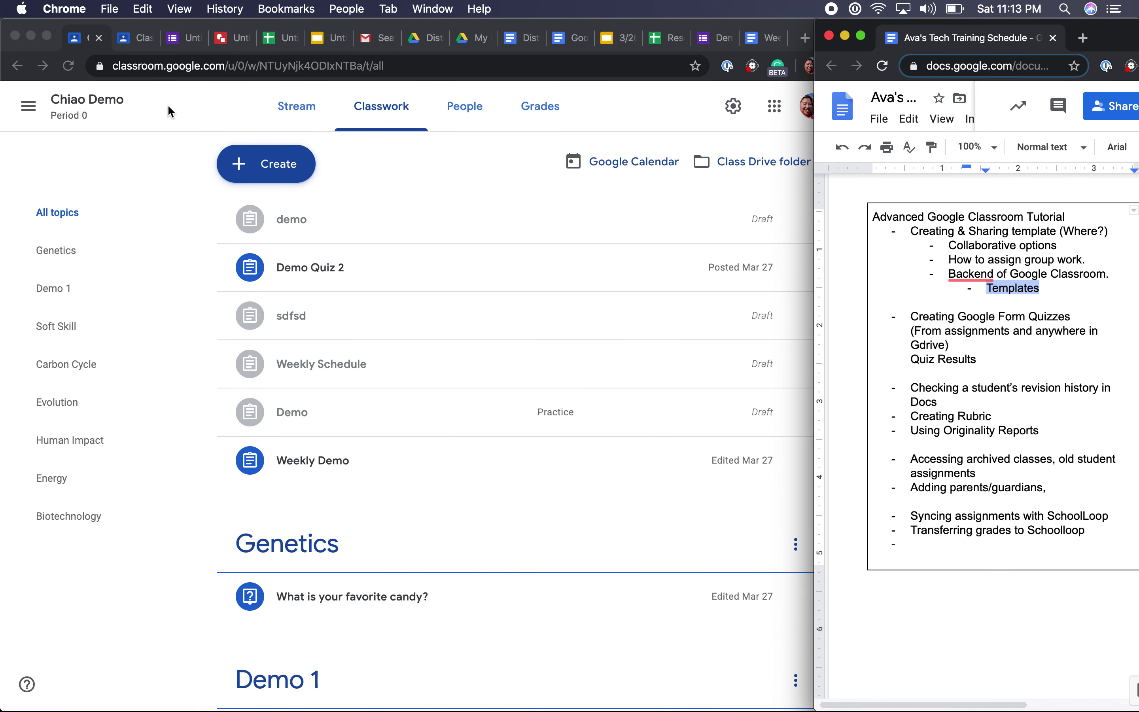
click(155, 92)
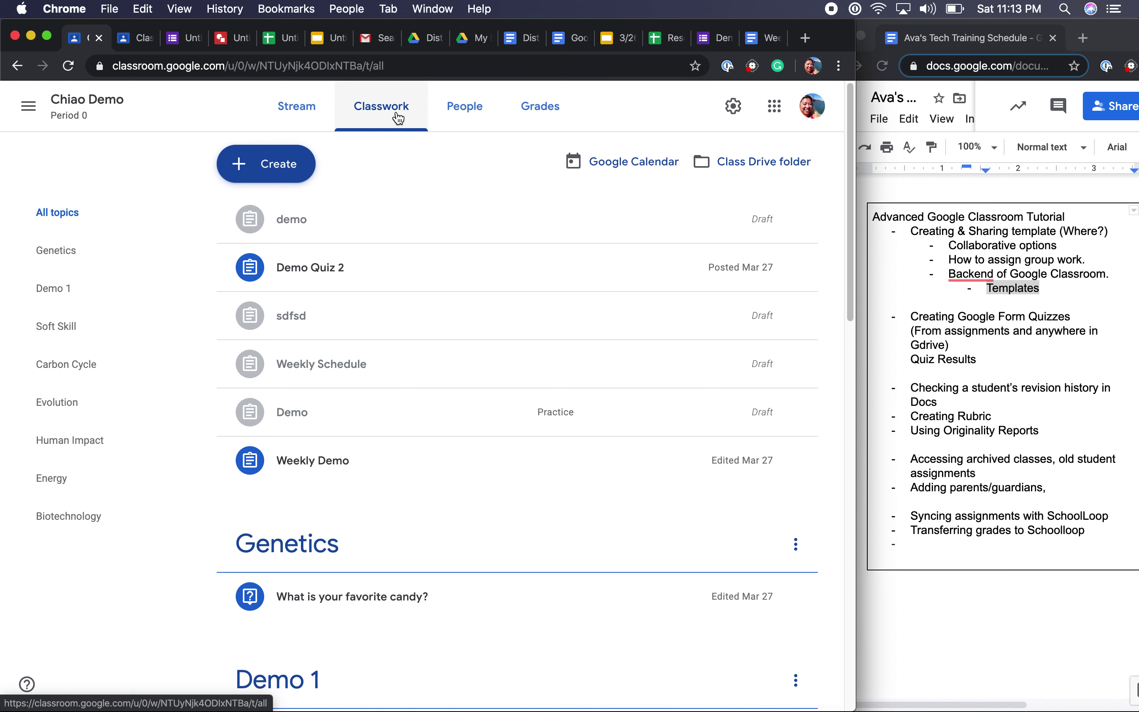
click(265, 170)
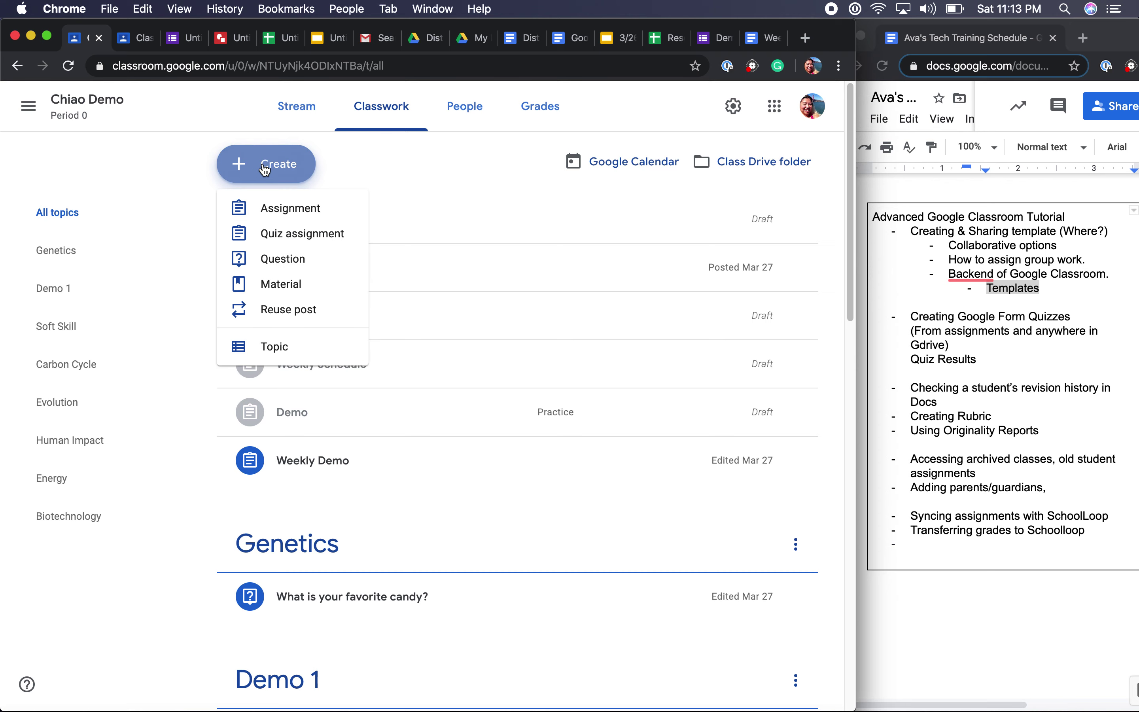
Start a new assignment and look through its Add and Create attachment menus.
click(299, 216)
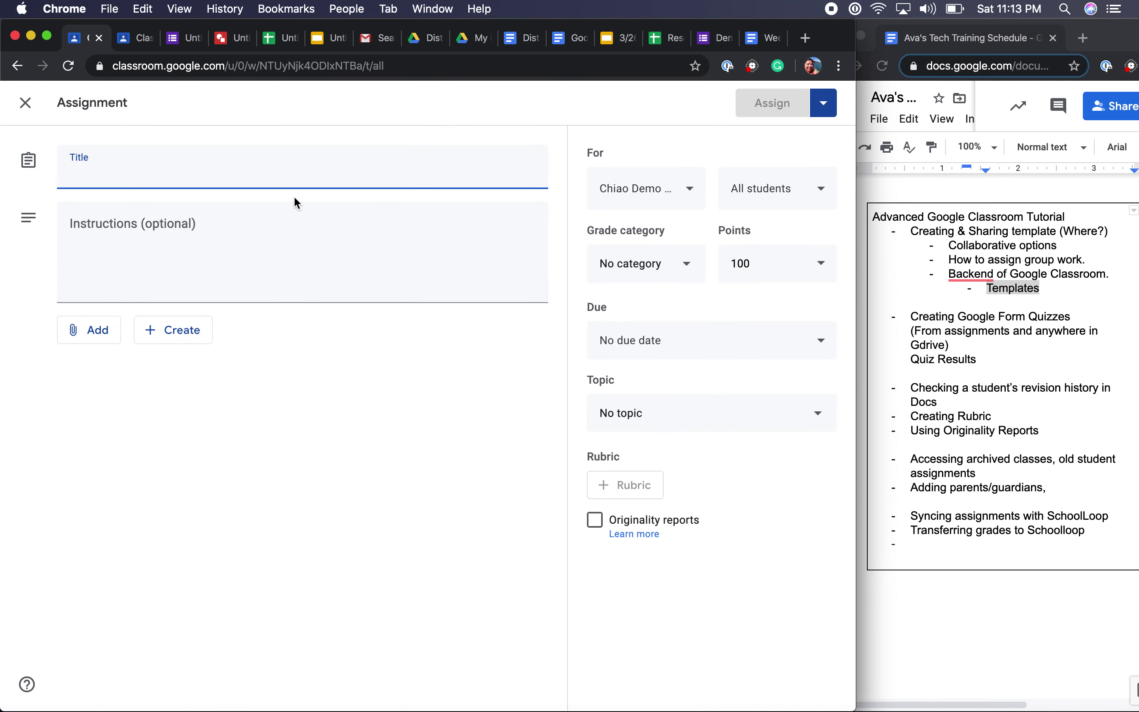
click(108, 334)
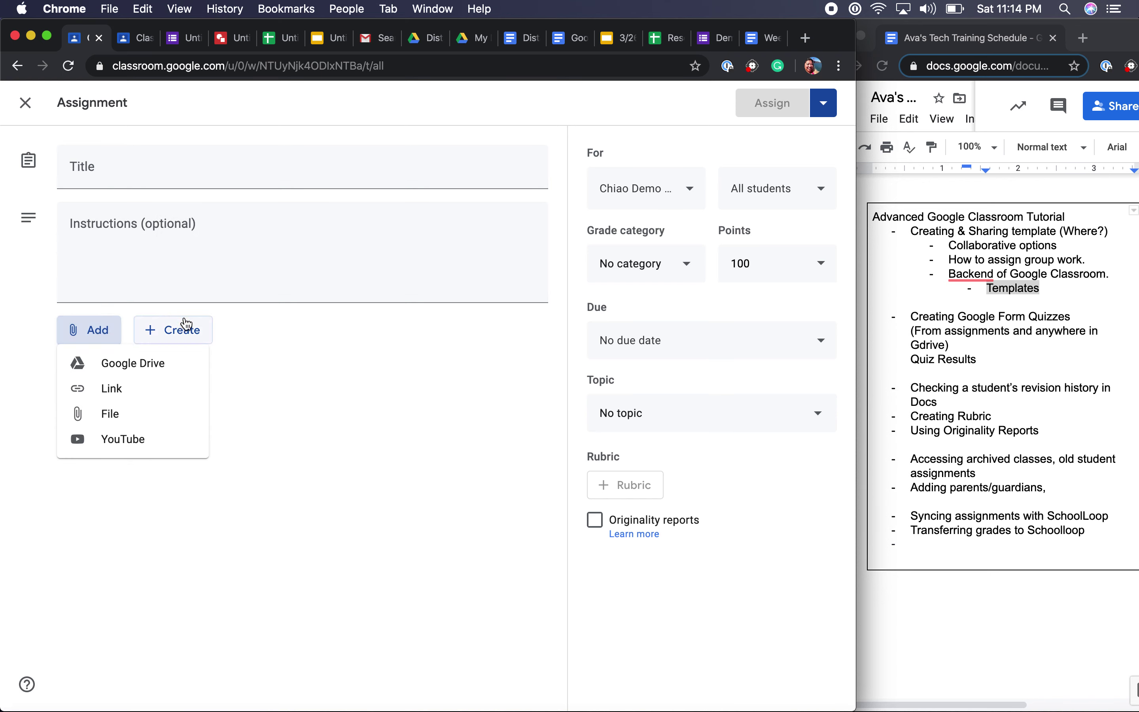
click(163, 329)
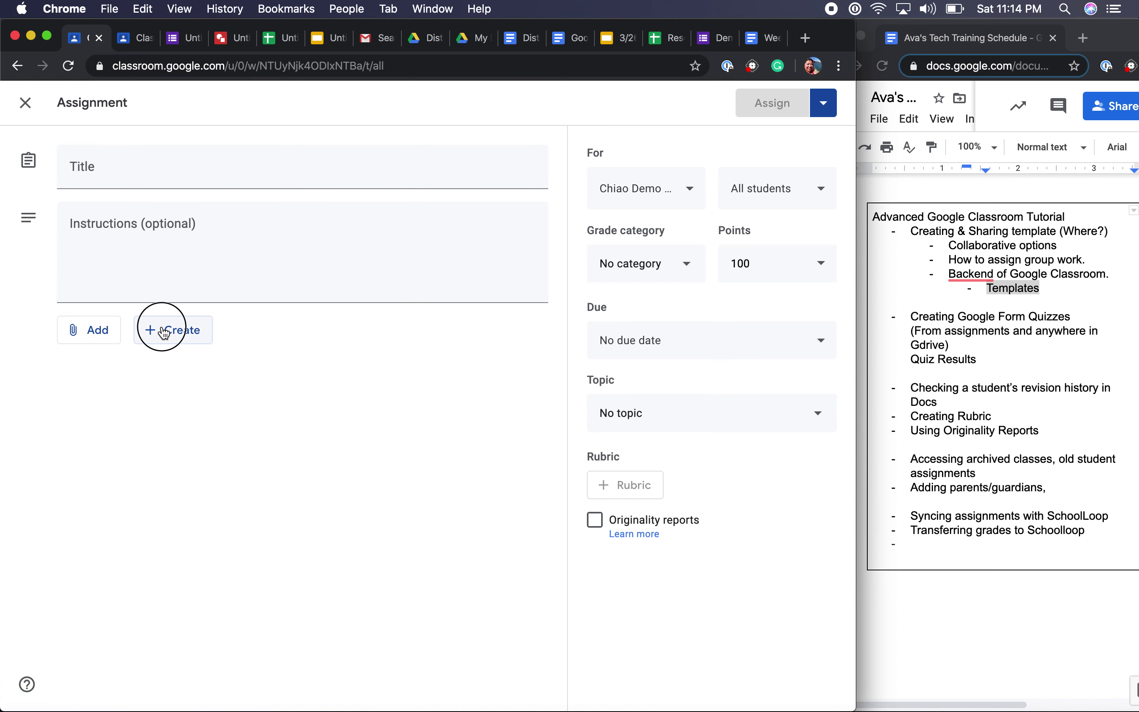
click(287, 323)
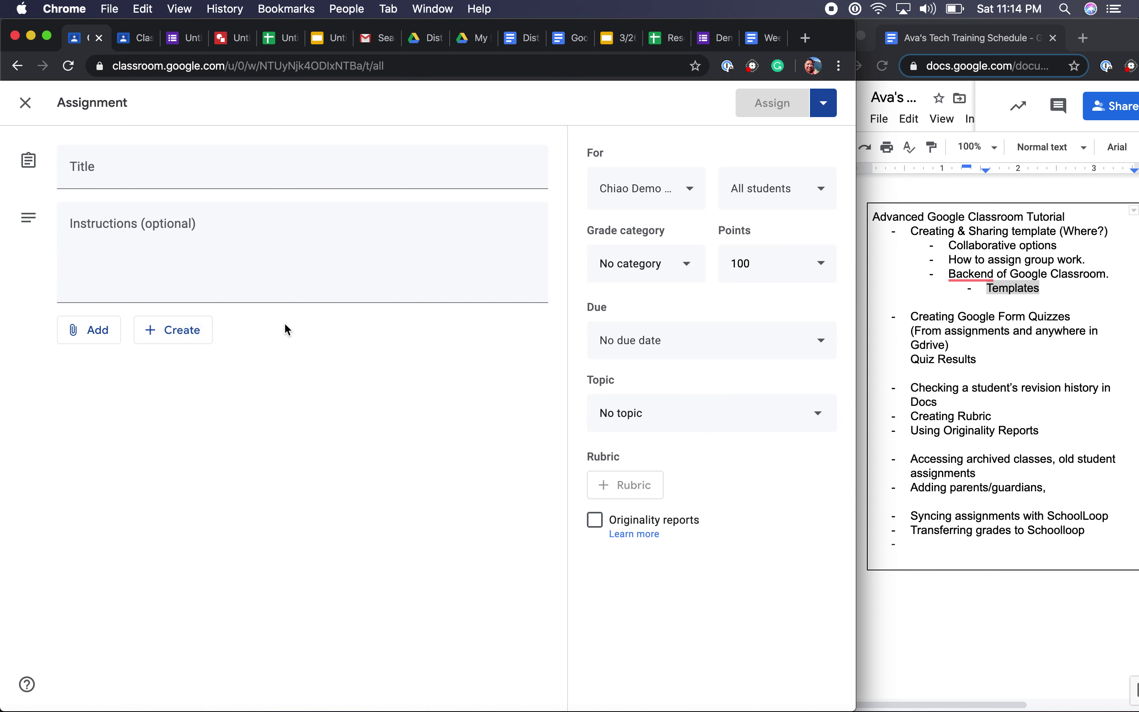
On the five-attachment assignment, set the Untitled presentation and spreadsheet to 'Students can view file'.
click(138, 40)
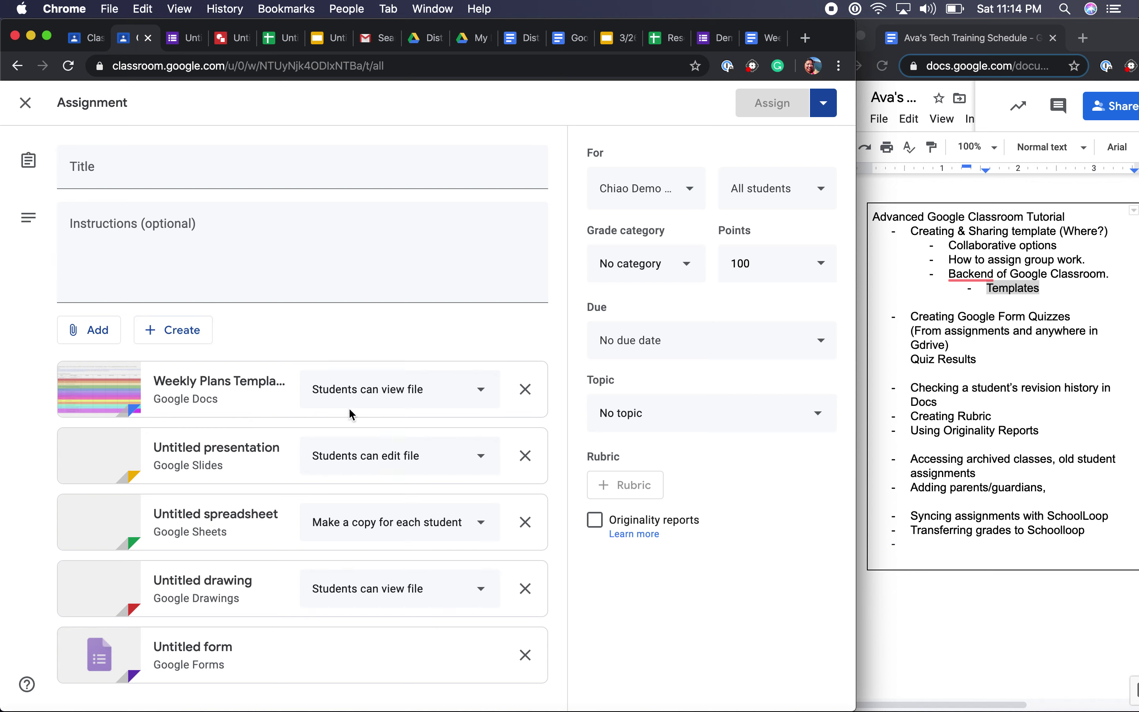
click(449, 459)
click(432, 431)
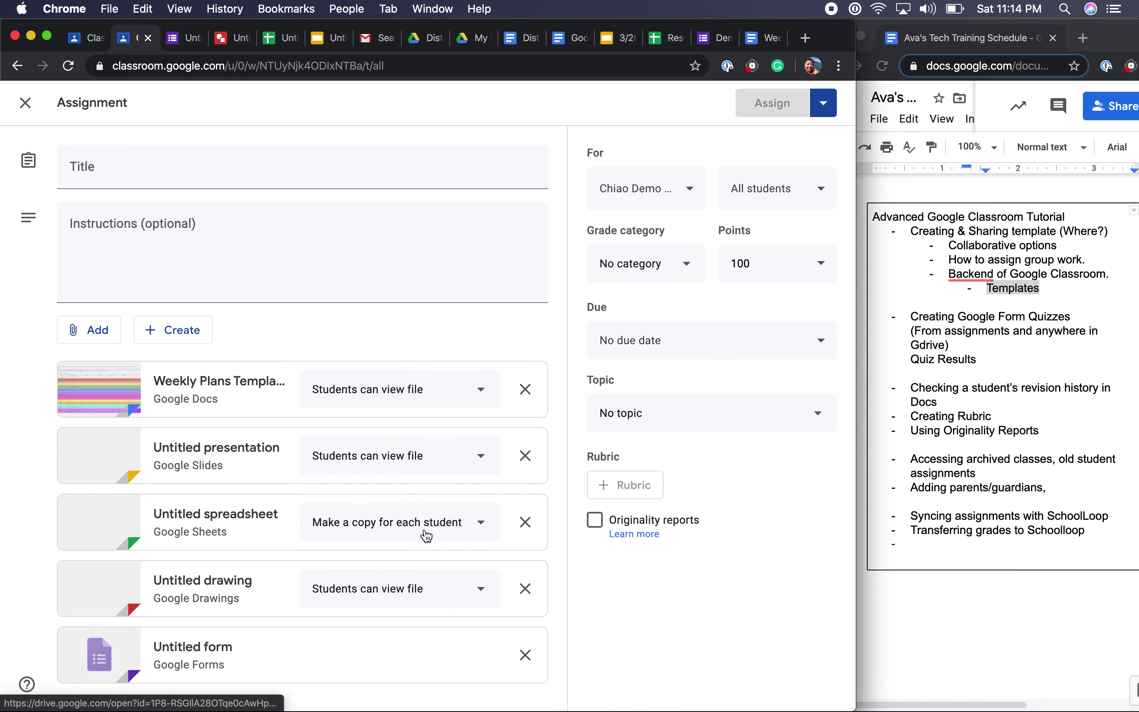
click(468, 523)
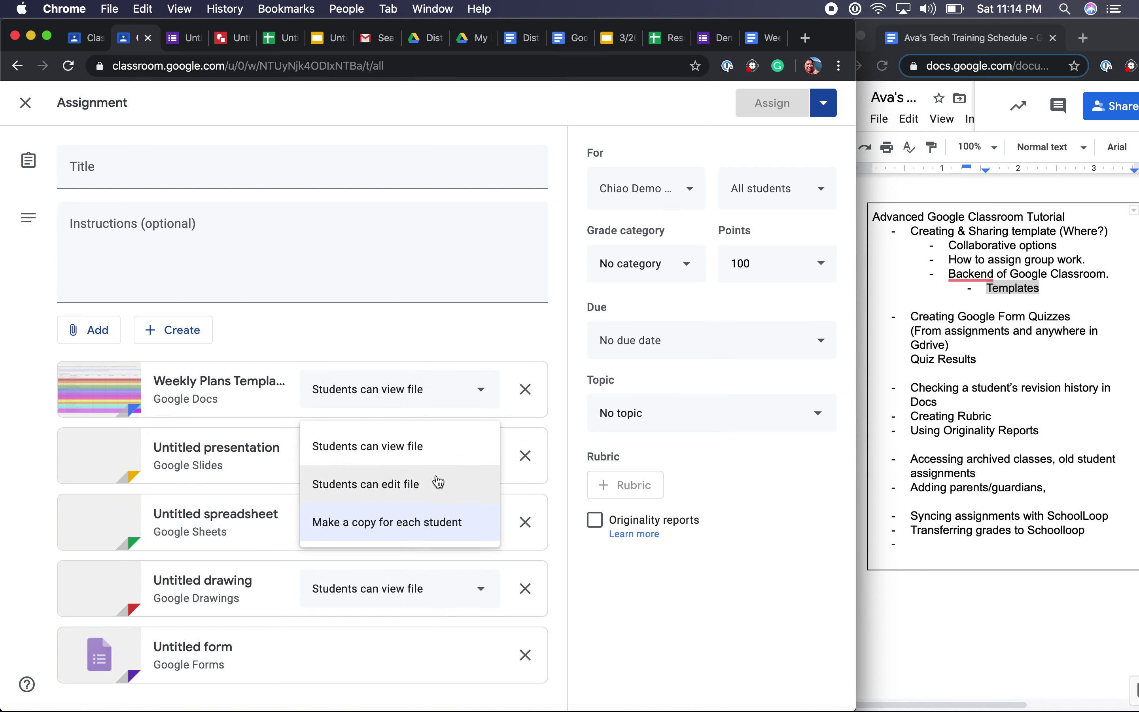
click(433, 449)
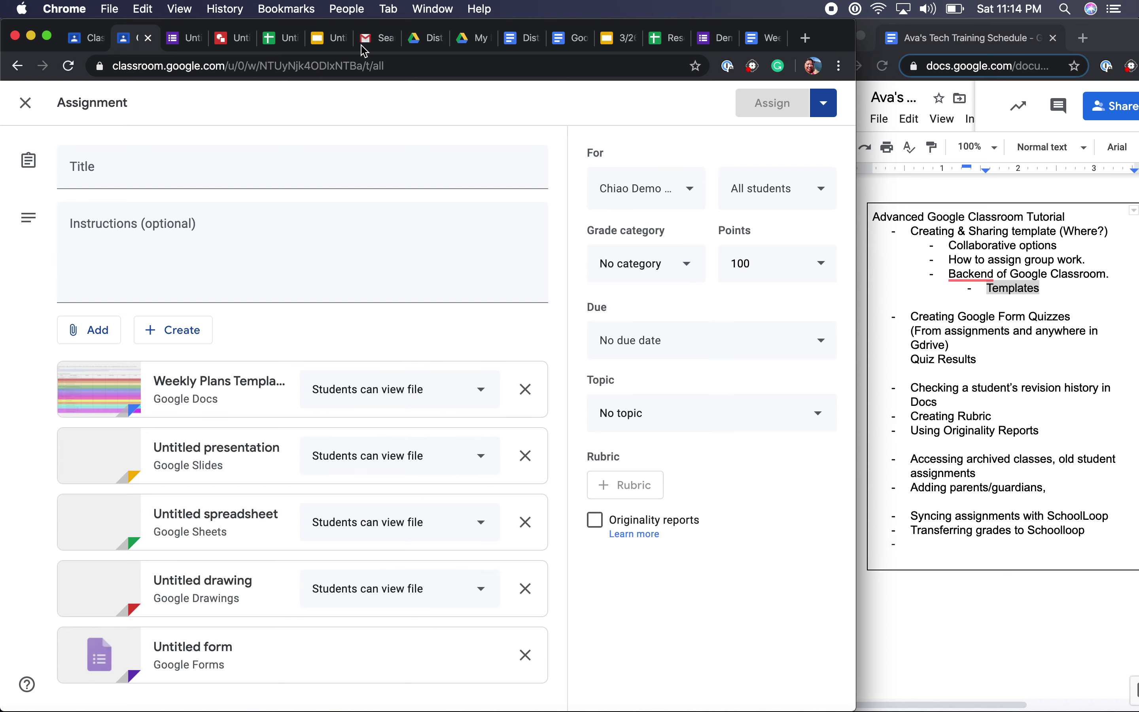
View the attached presentation, spreadsheet, drawing and form in turn, then return to the assignment.
click(332, 45)
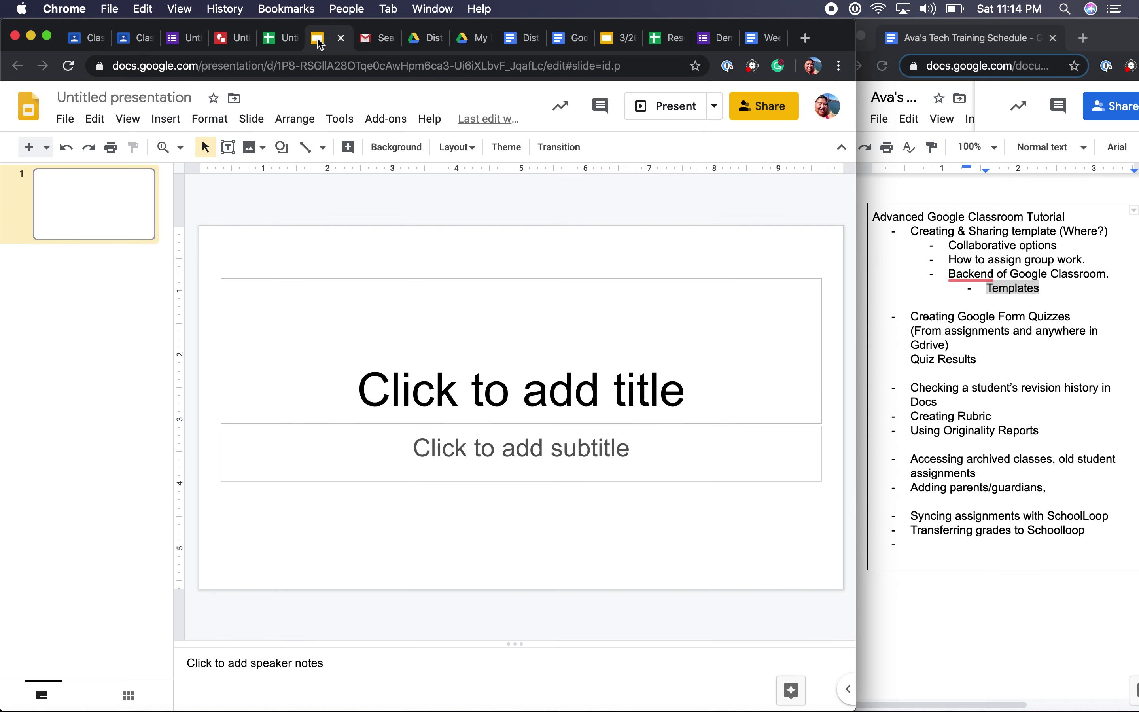
click(277, 40)
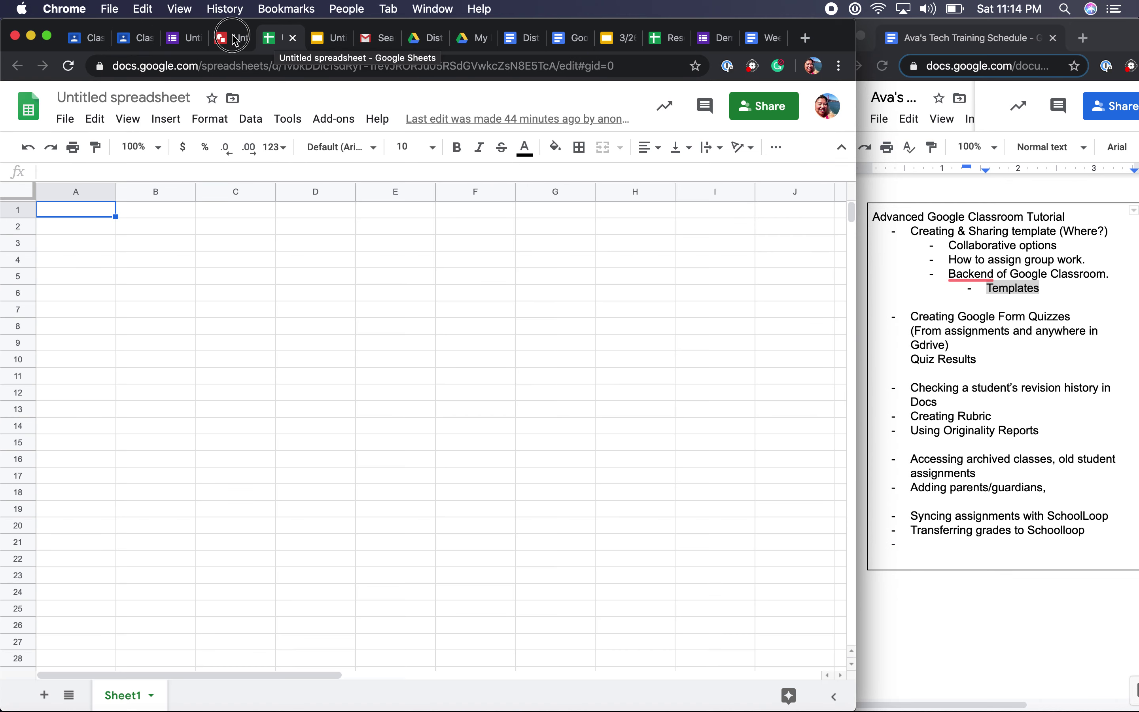
click(231, 40)
click(188, 42)
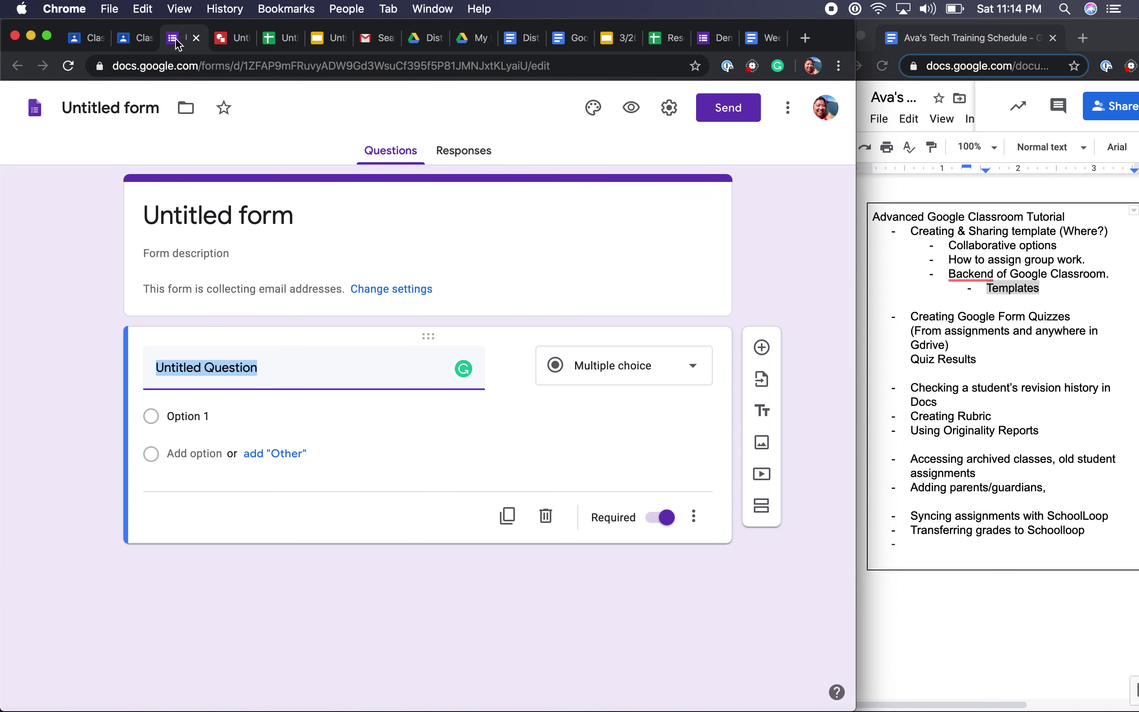
click(129, 42)
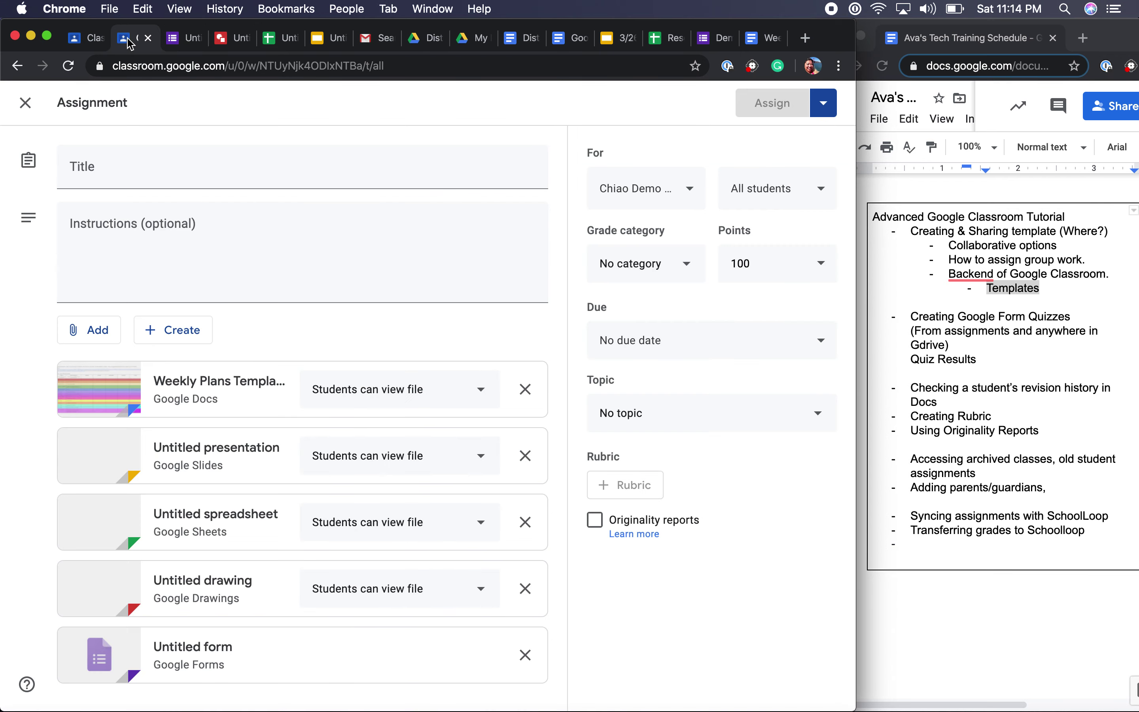
In Gmail, open and scroll the Google apps launcher, then try dragging the Sheets tile.
click(375, 39)
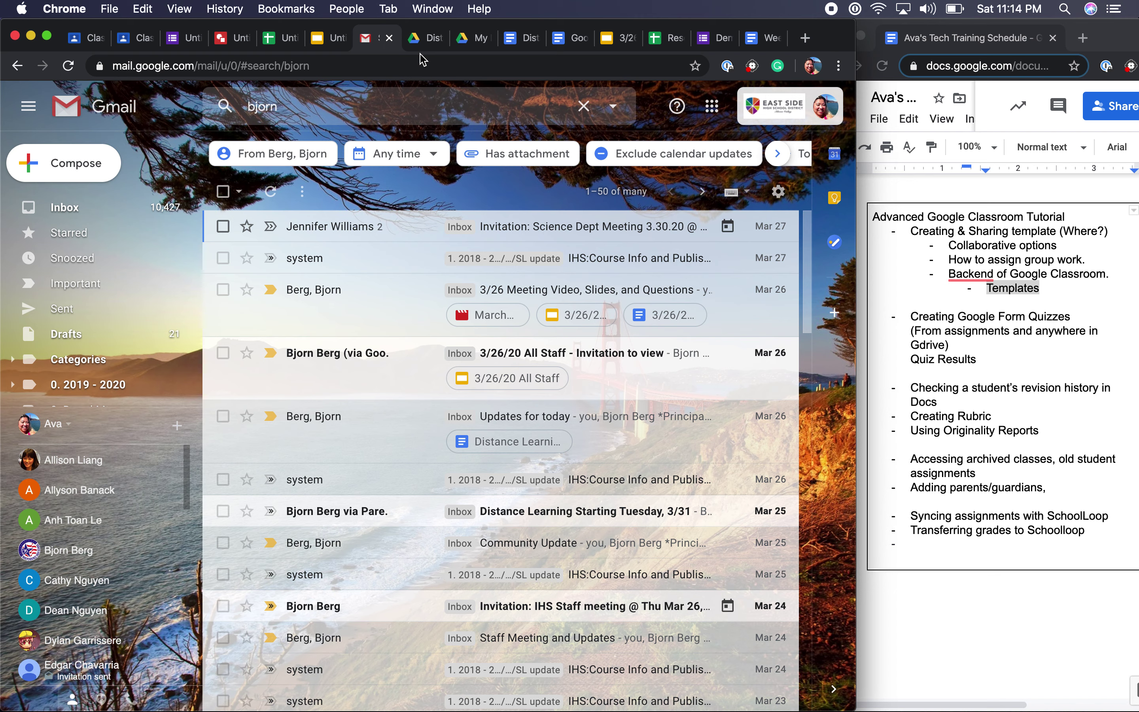
click(711, 112)
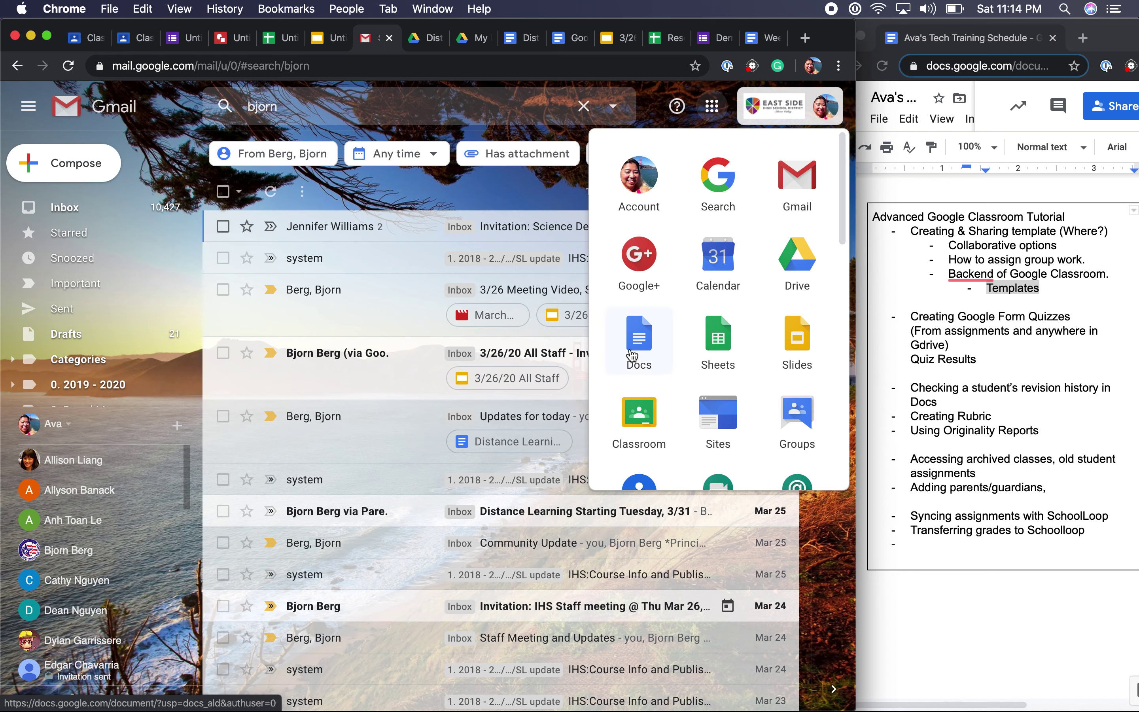
scroll(691, 356, down, 5)
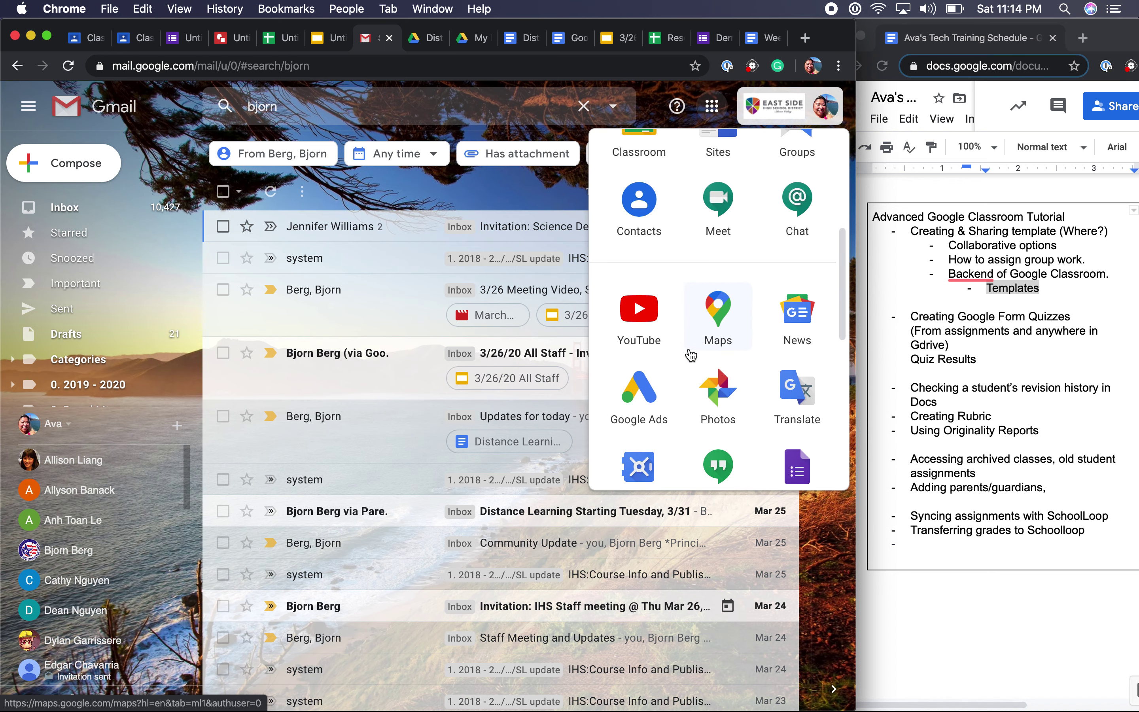
scroll(691, 356, down, 3)
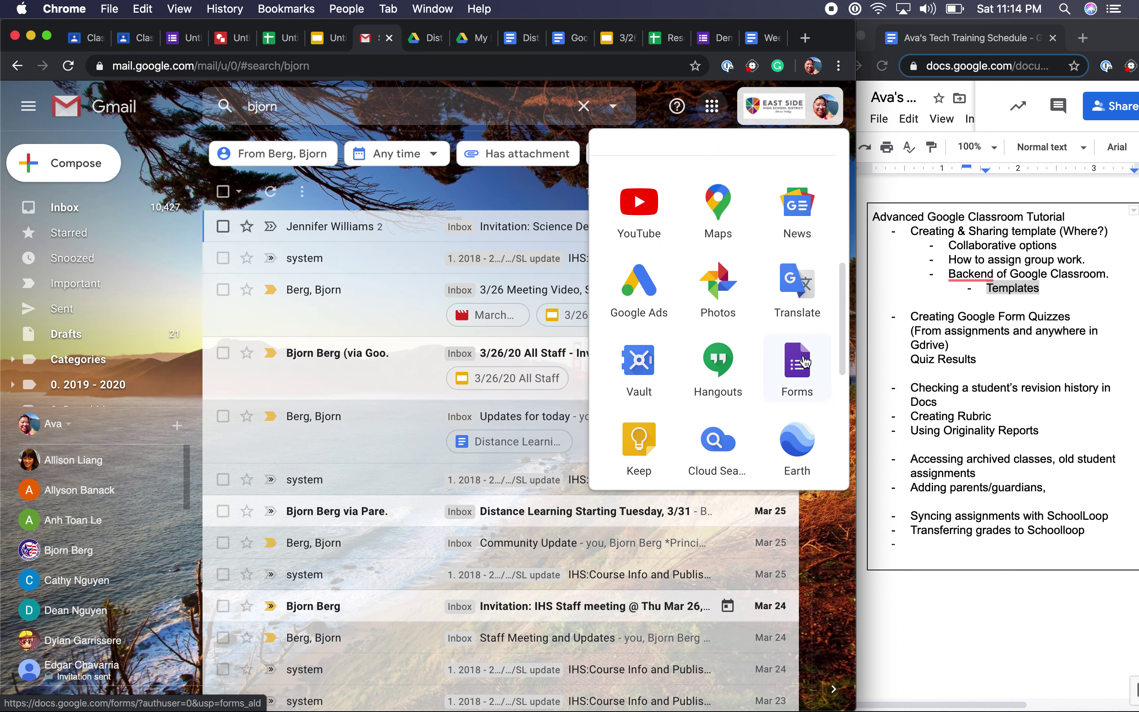
scroll(781, 363, down, 5)
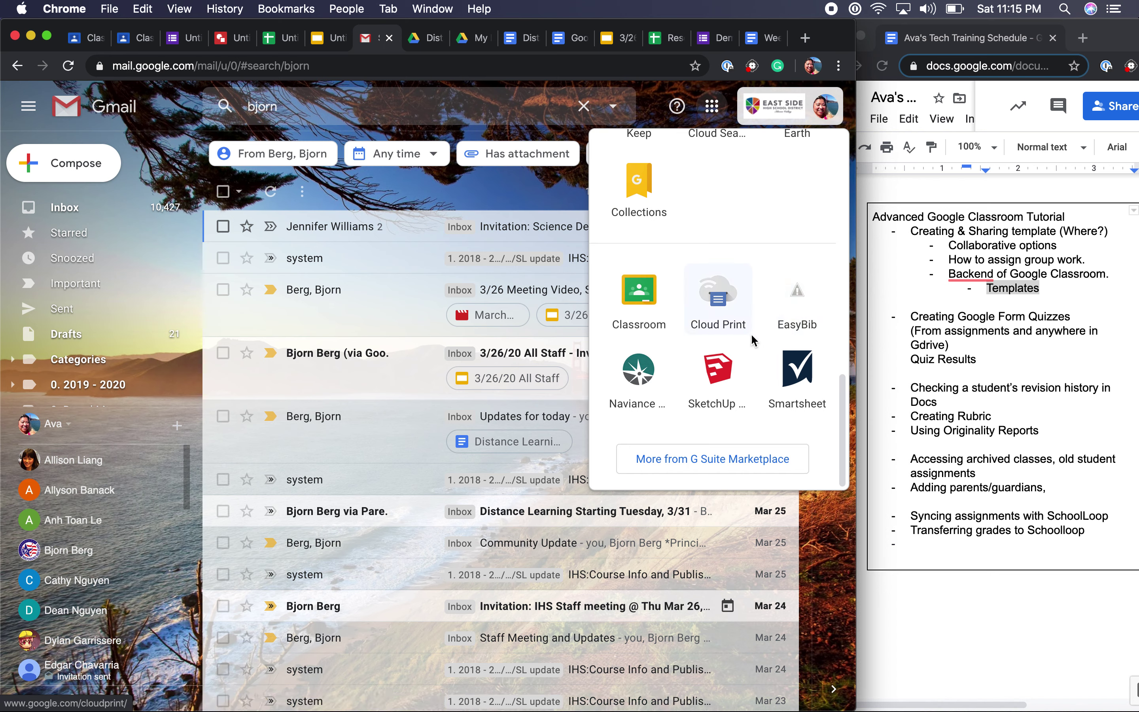
scroll(758, 342, up, 10)
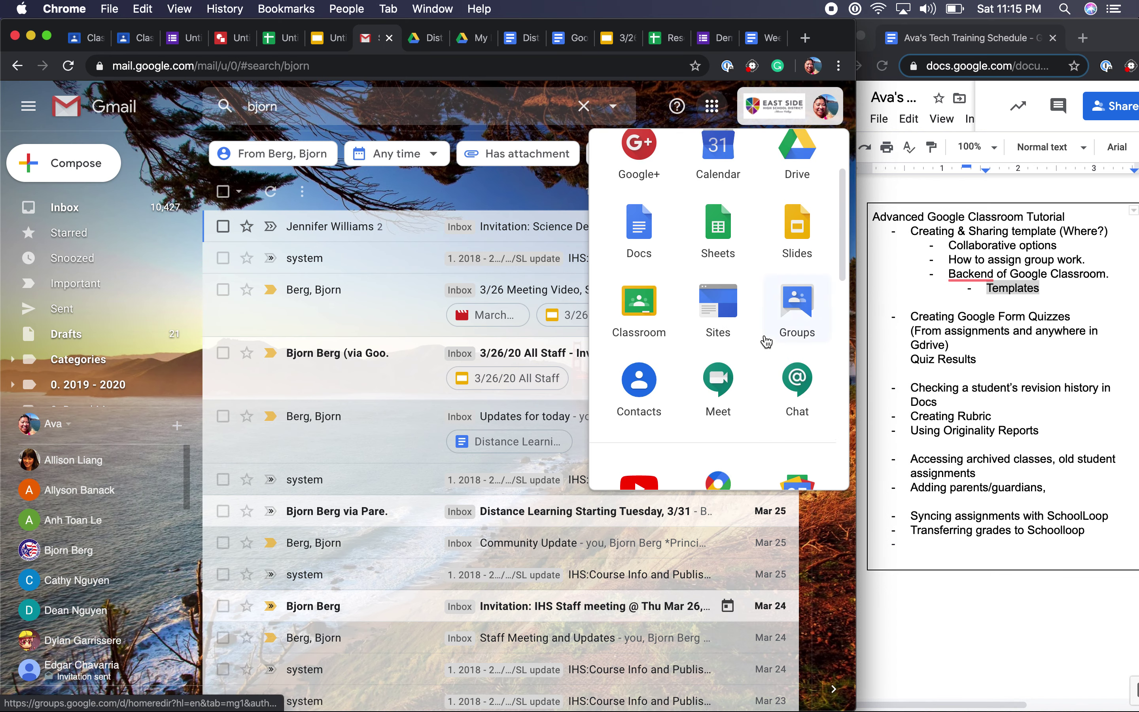
scroll(766, 342, up, 3)
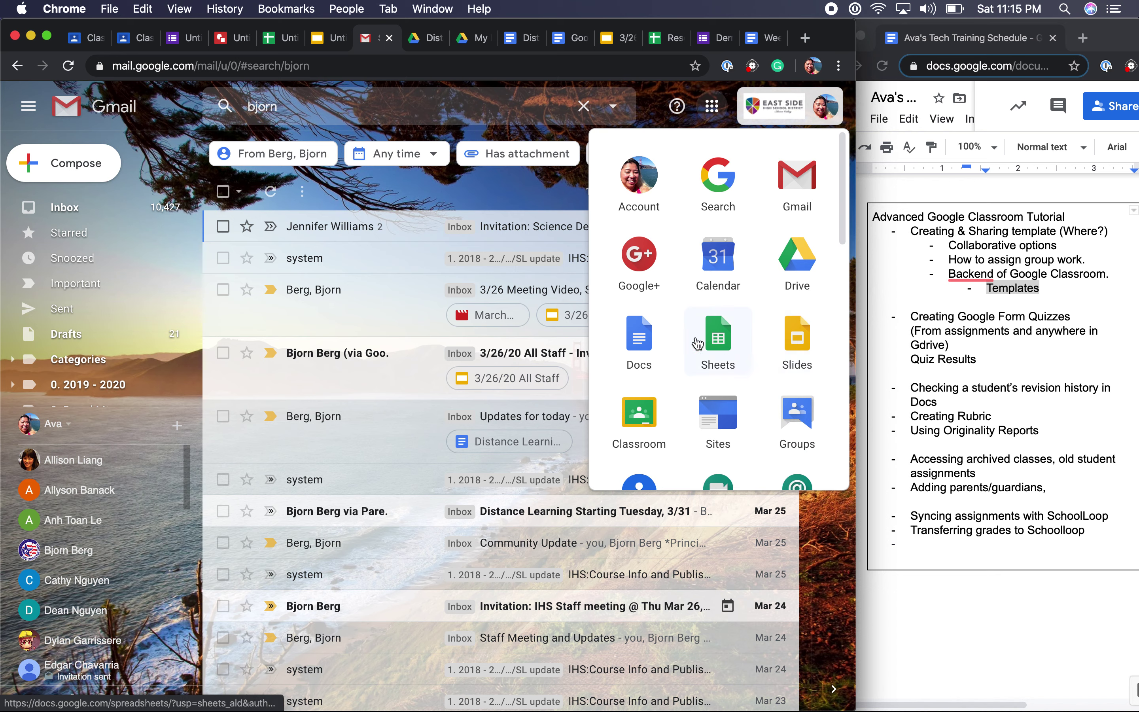
click(720, 343)
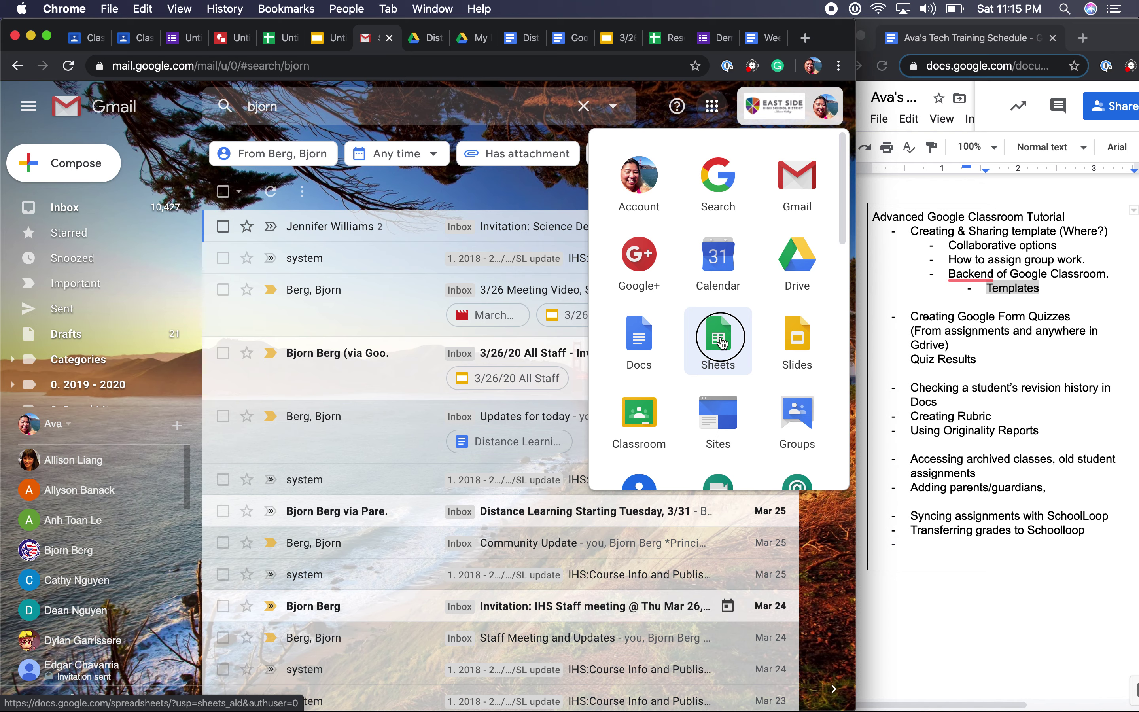
mouse_move(720, 343)
mouse_down()
mouse_move(701, 235)
mouse_move(760, 308)
mouse_move(720, 343)
mouse_move(688, 336)
mouse_move(731, 343)
mouse_up()
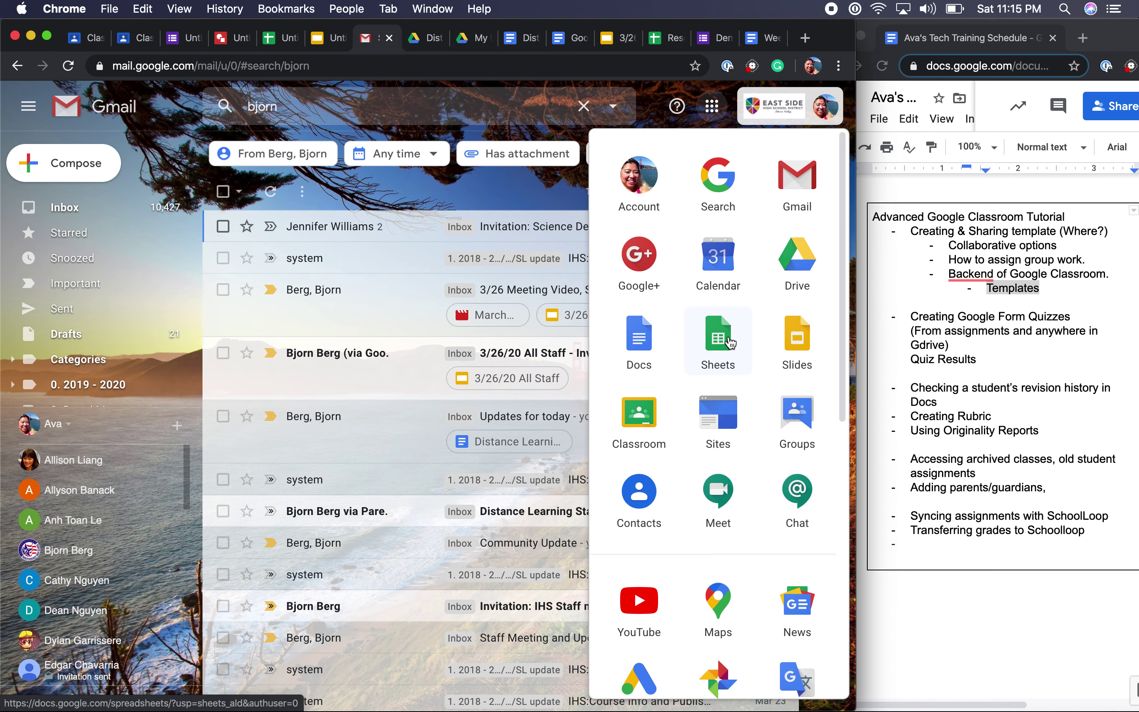
Create a new Google Drawings file from the Distant Learning 2020 Drive folder.
click(414, 39)
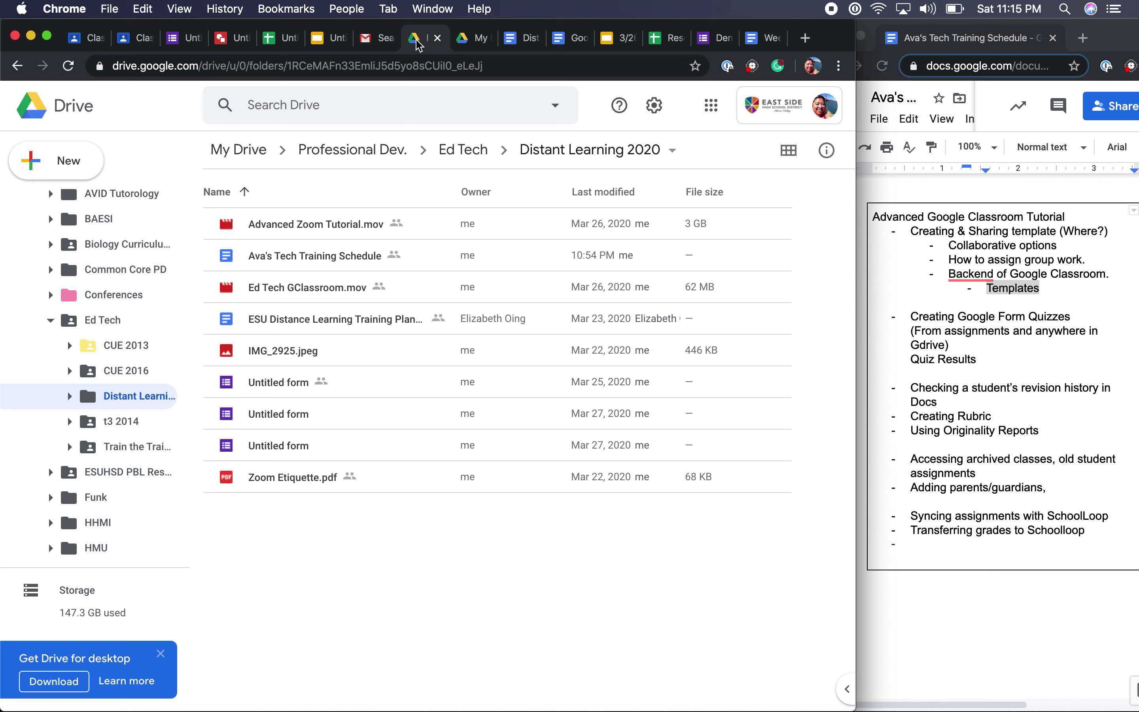
click(69, 167)
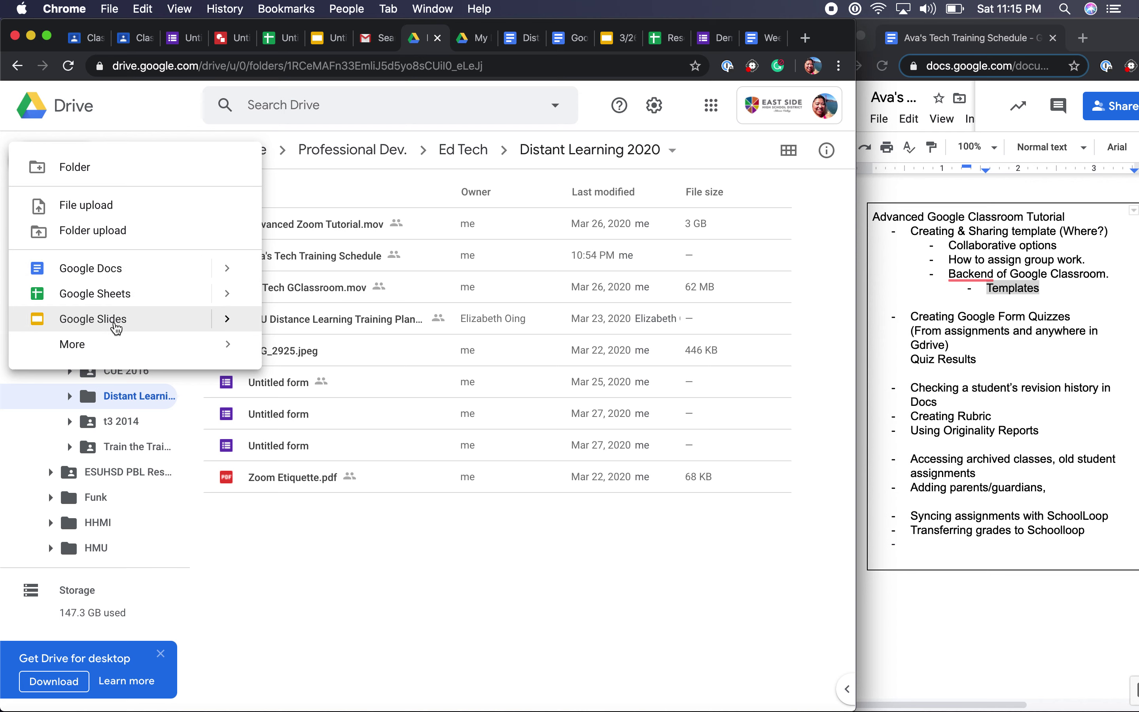
mouse_move(118, 355)
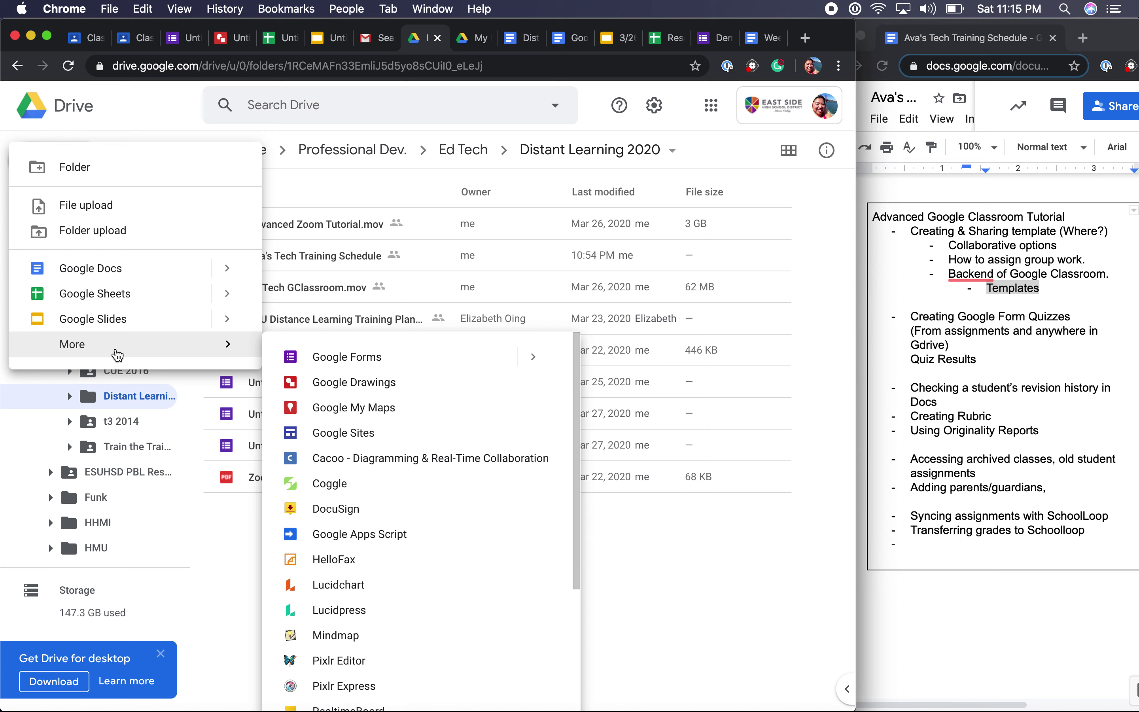
click(819, 251)
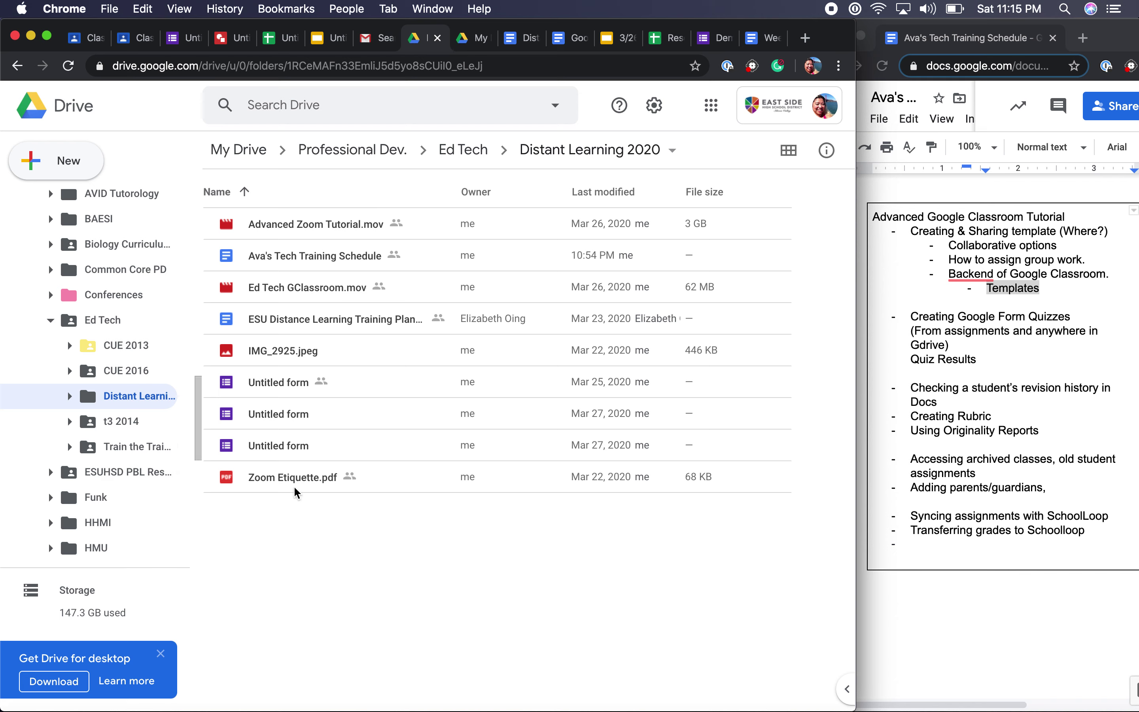
click(66, 170)
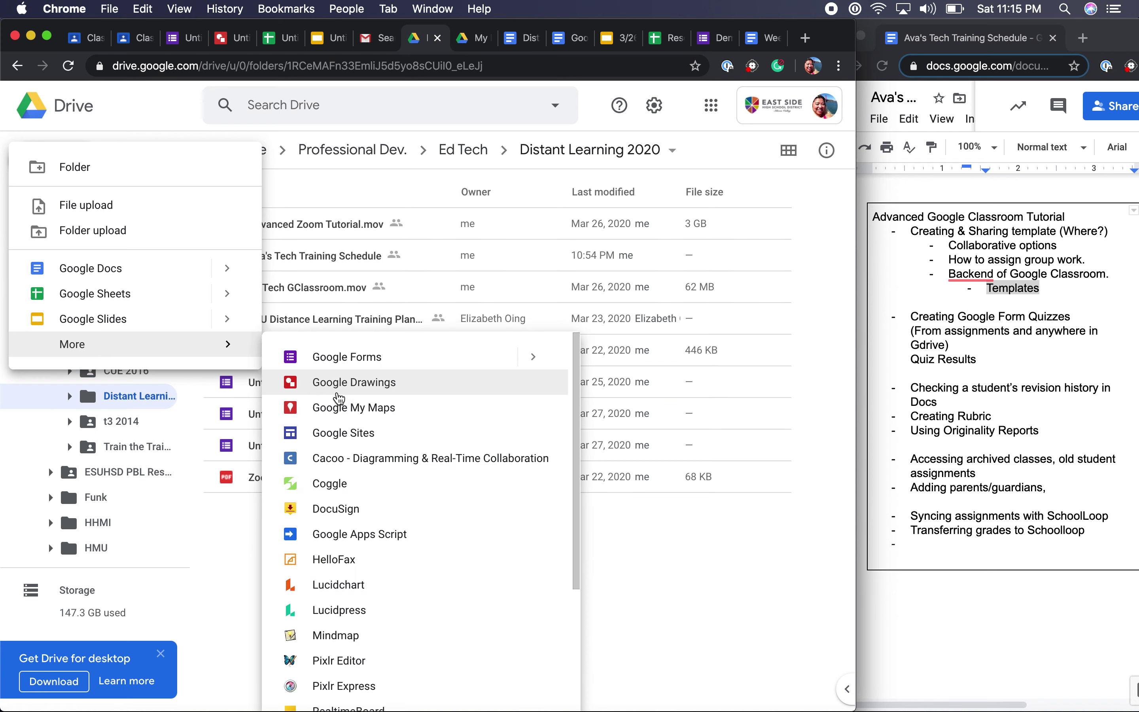
click(347, 382)
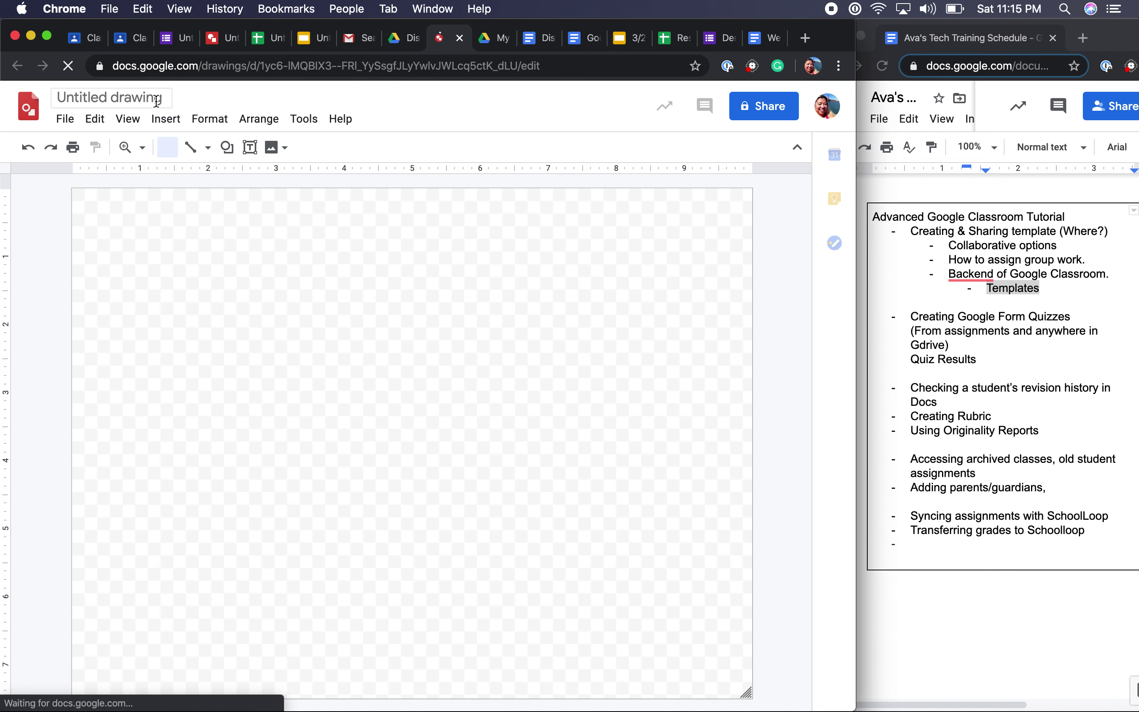
Rename the untitled drawing to 'Demo Drawing'.
click(397, 40)
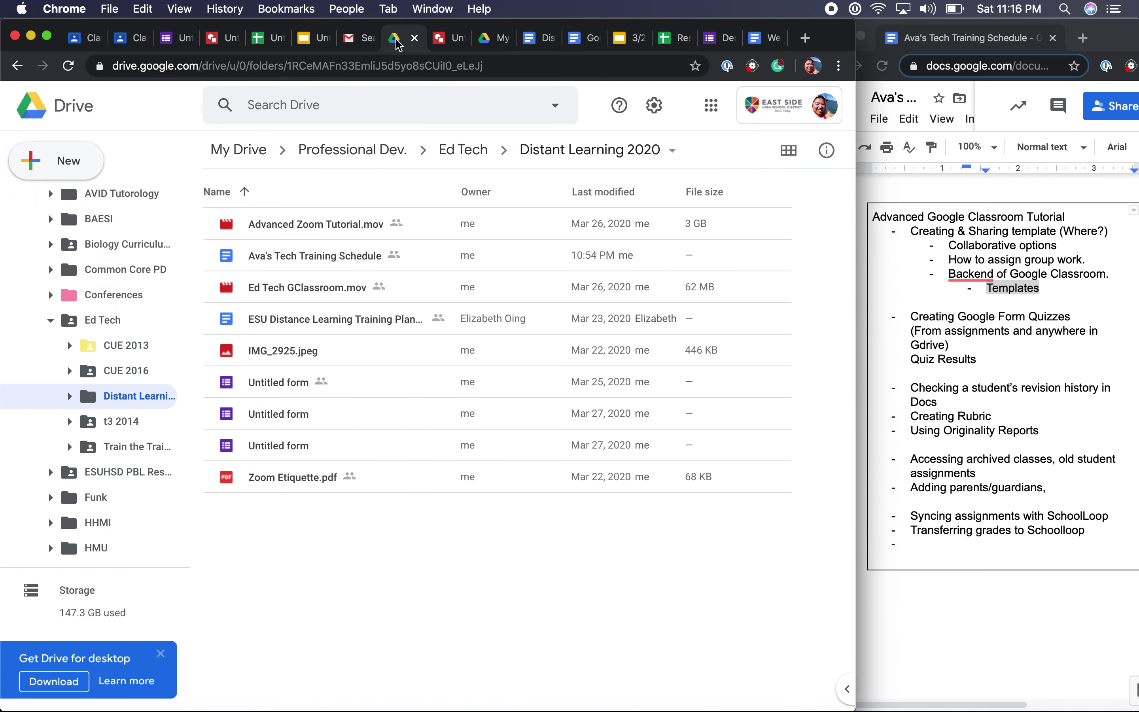
click(440, 40)
click(166, 99)
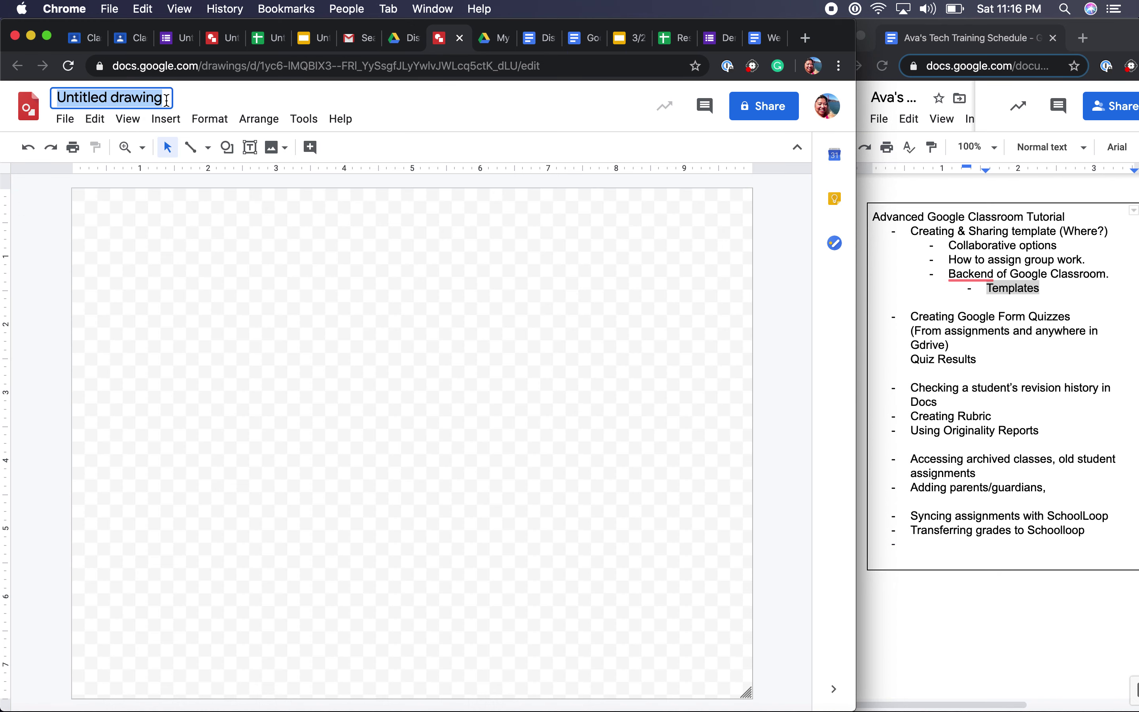
text(Demo D)
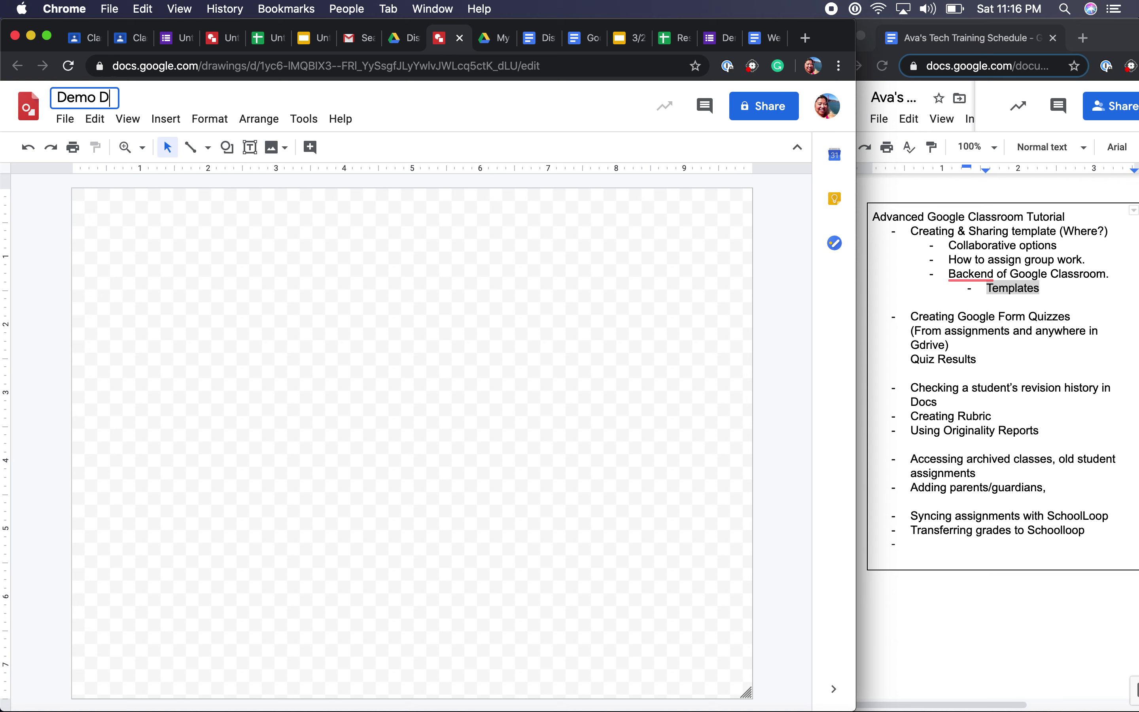
text(rawing)
click(240, 246)
Draw a circle with the Oval shape, then return to the Drive folder.
click(227, 147)
mouse_move(259, 181)
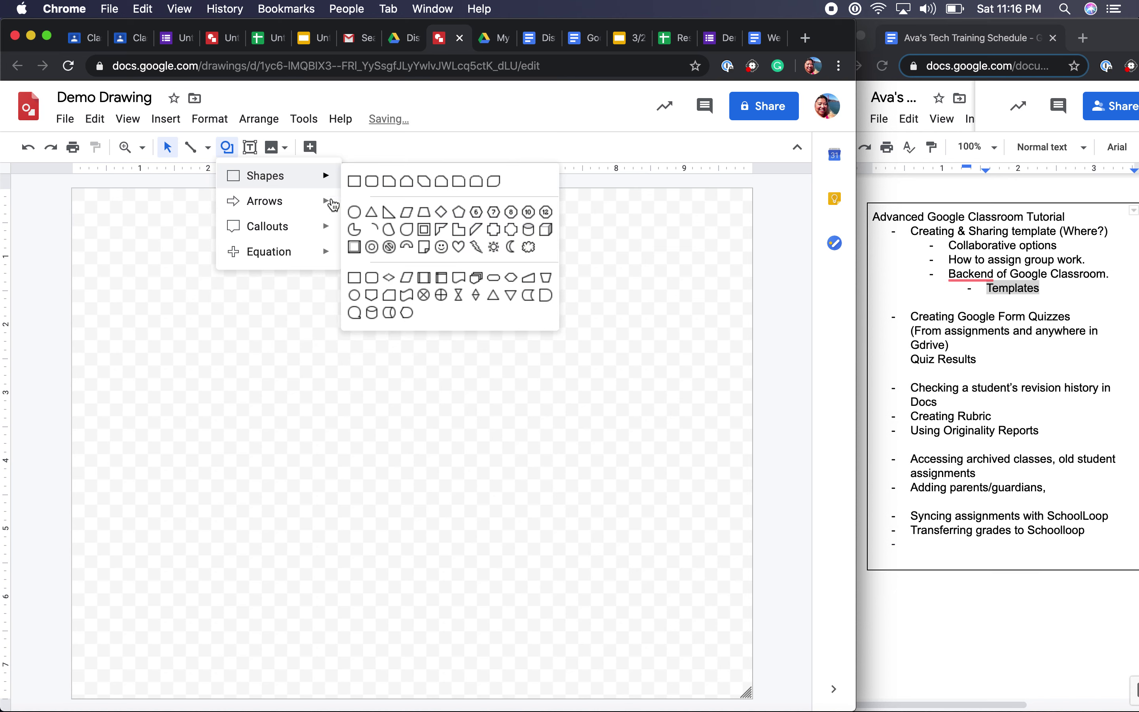
click(361, 219)
drag(145, 285, 294, 435)
click(402, 42)
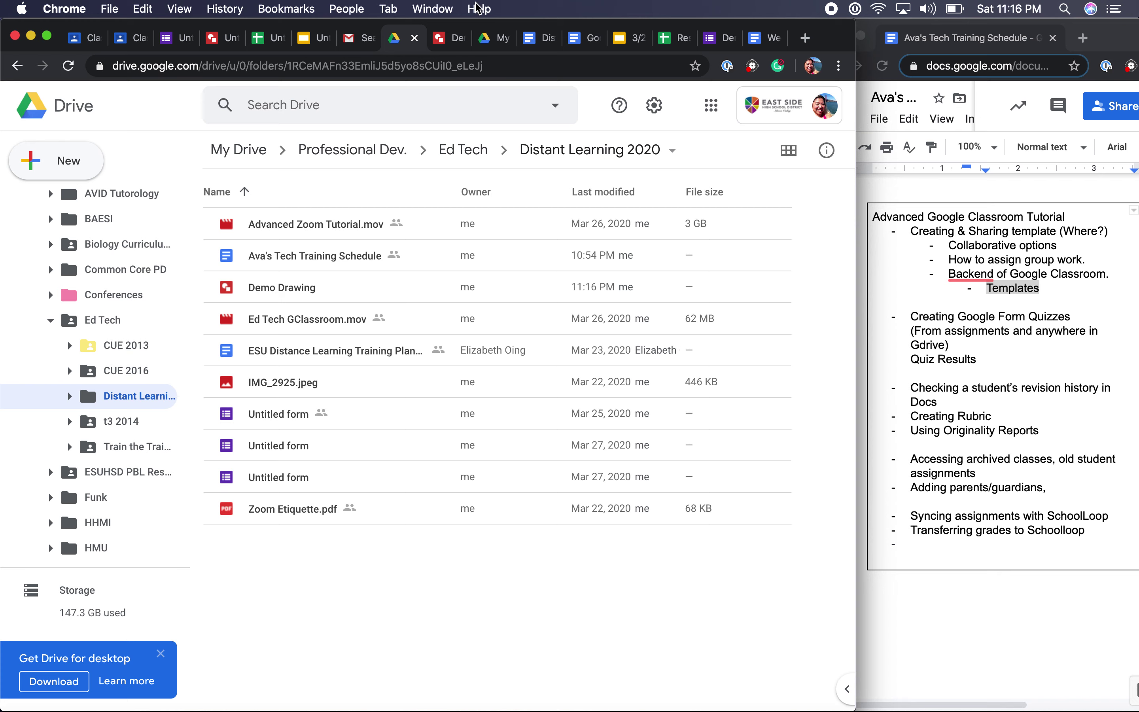
Open the Docs template gallery from the Distance Learning Syllabus Template document.
click(536, 44)
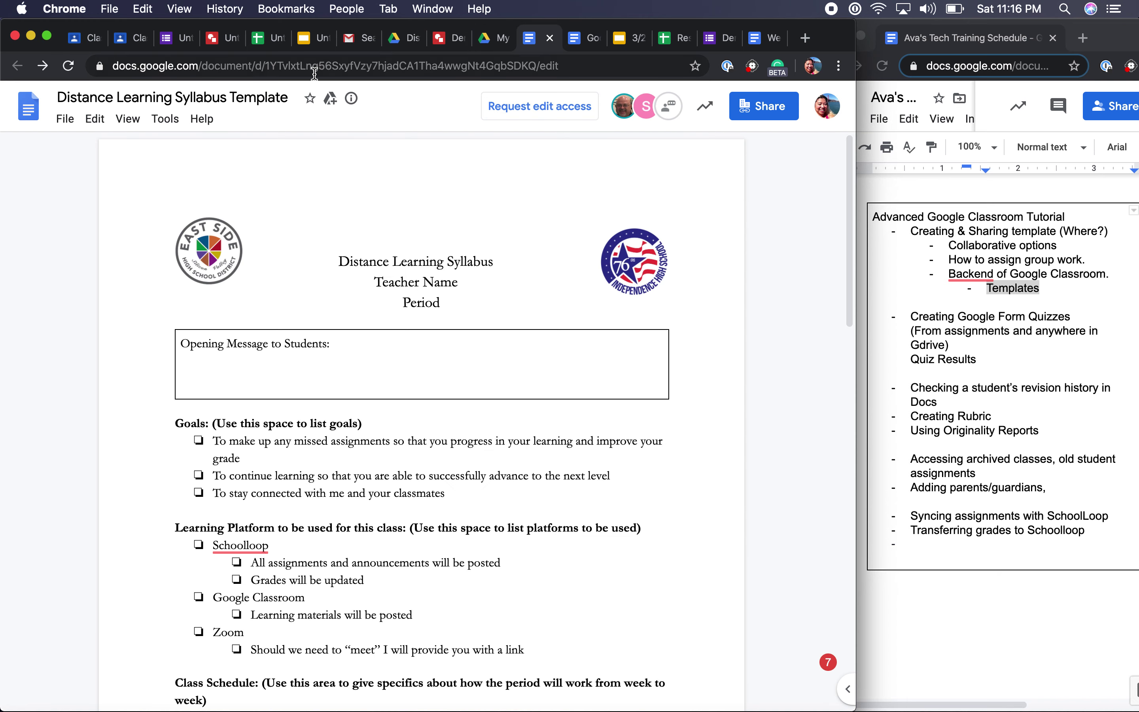
click(62, 121)
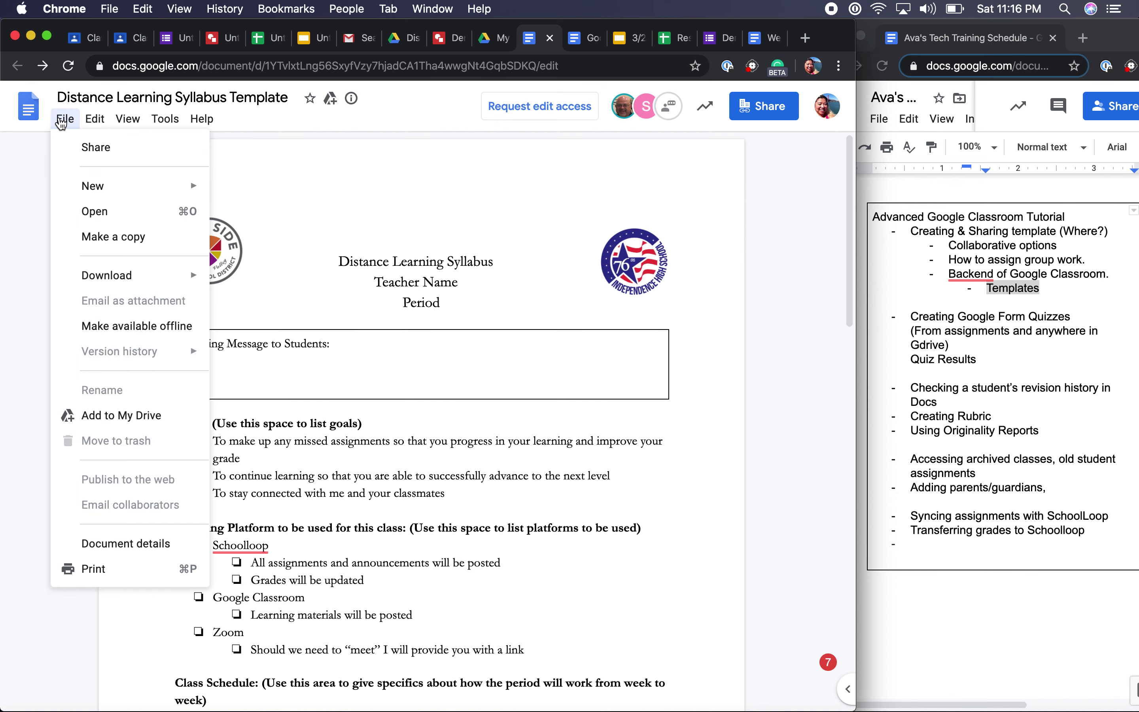
mouse_move(88, 187)
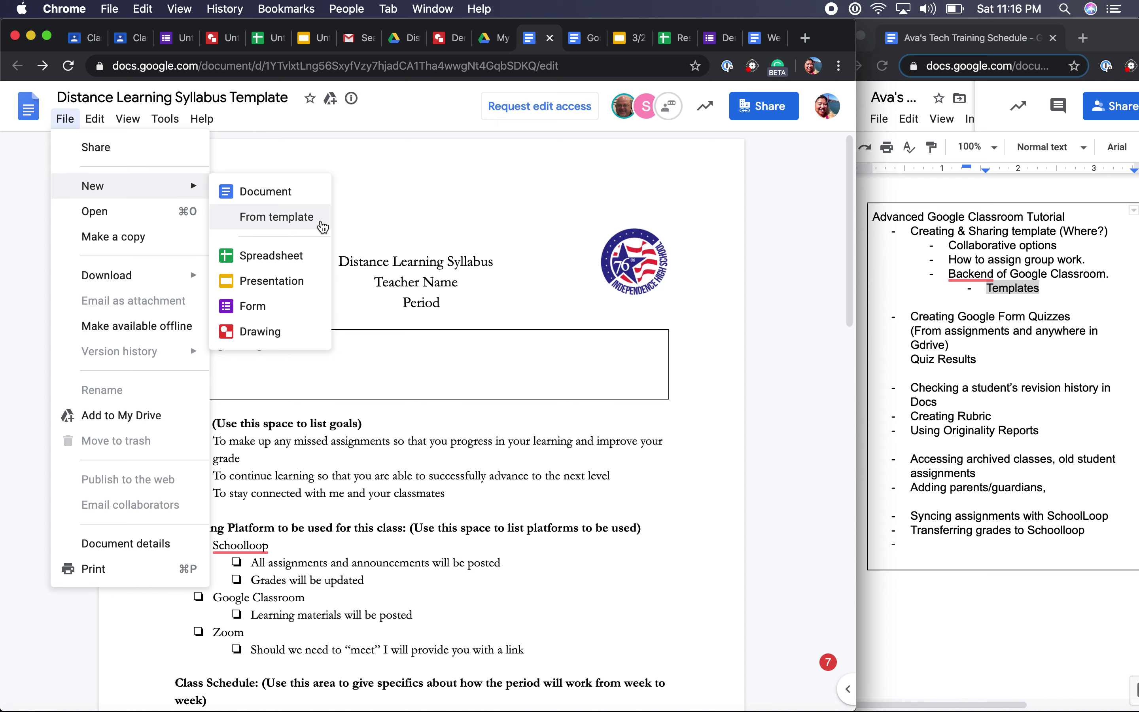
click(583, 37)
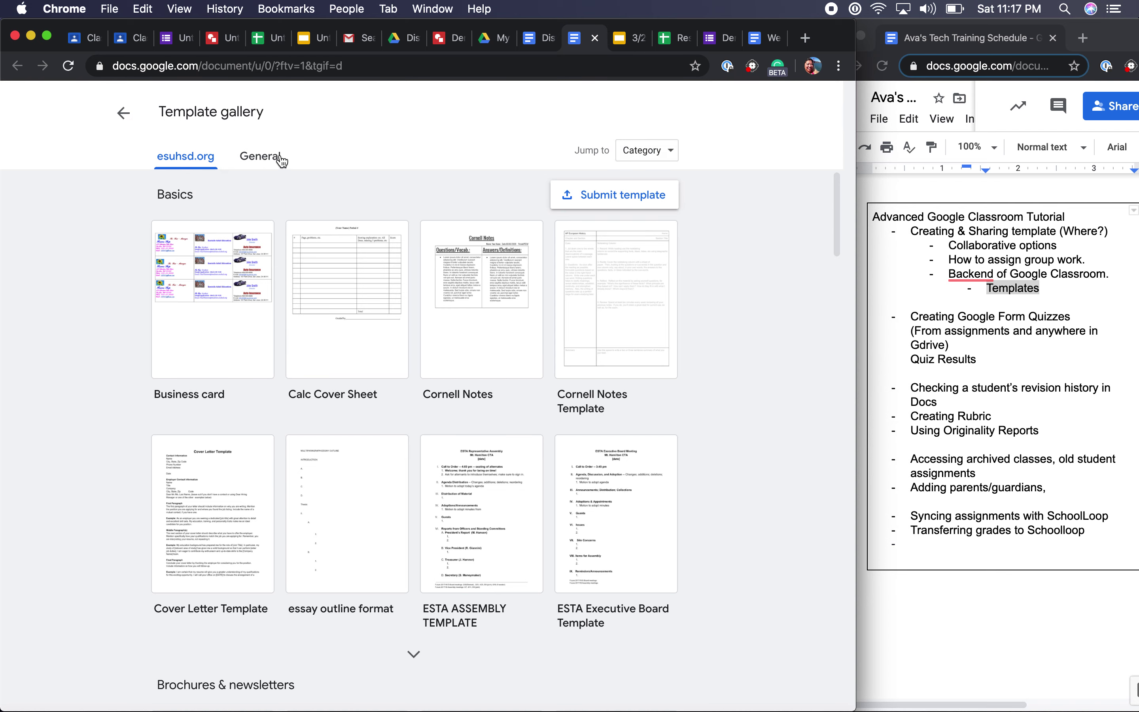
Browse the General template collection, then the esuhsd.org school templates.
click(261, 159)
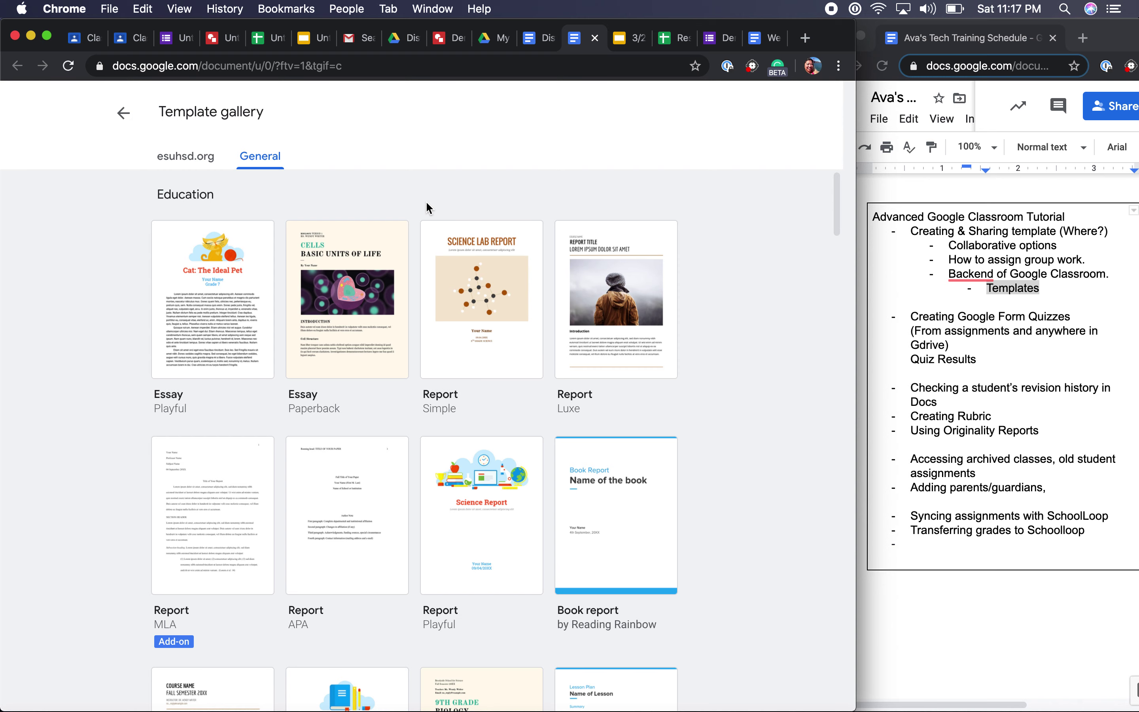
scroll(427, 207, down, 10)
scroll(426, 207, up, 10)
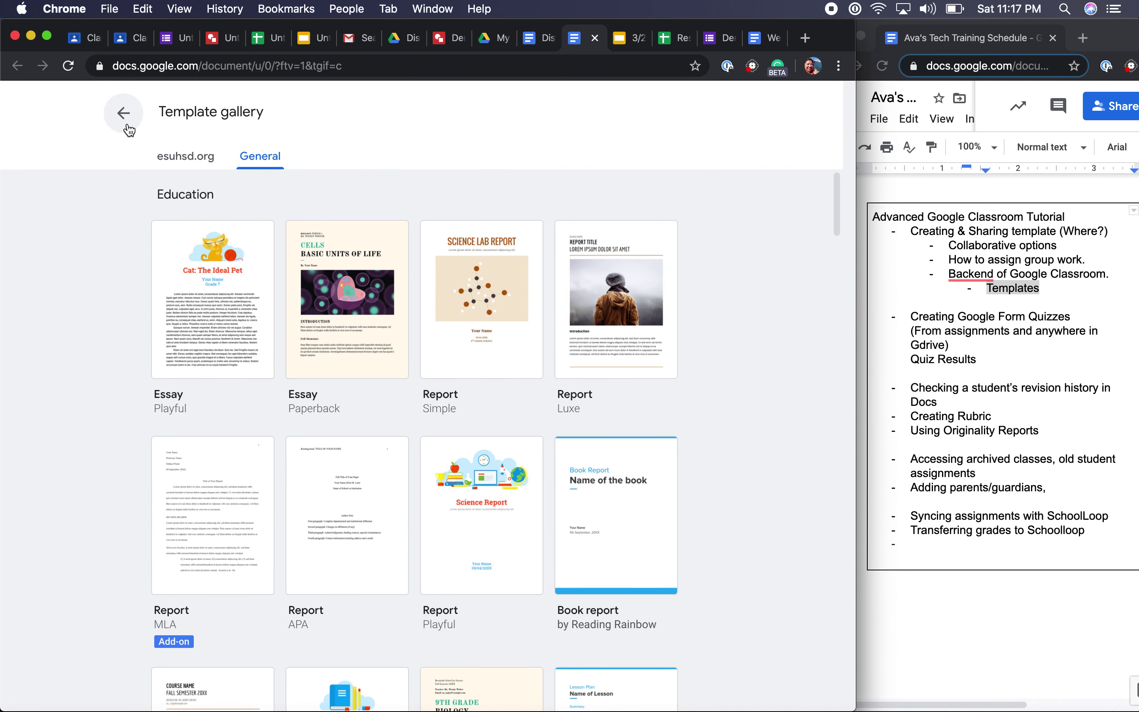
click(176, 156)
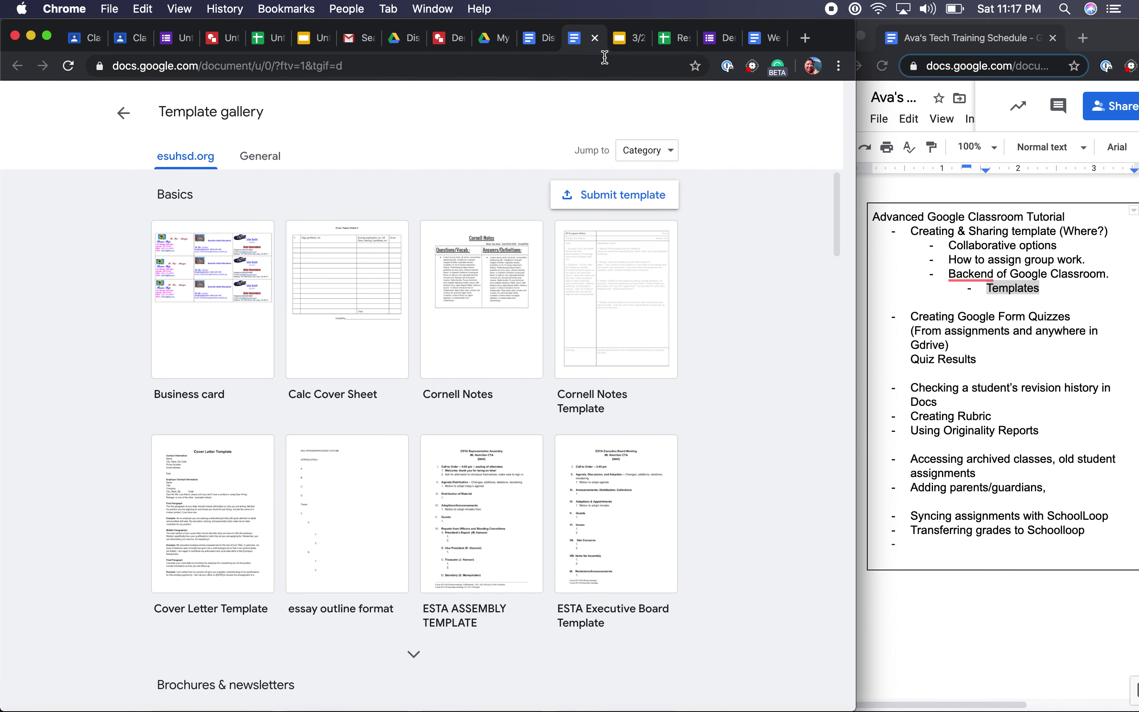
Check File > New in the All Staff presentation and Resources for Teachers sheet, then open Demo Quiz.
click(629, 46)
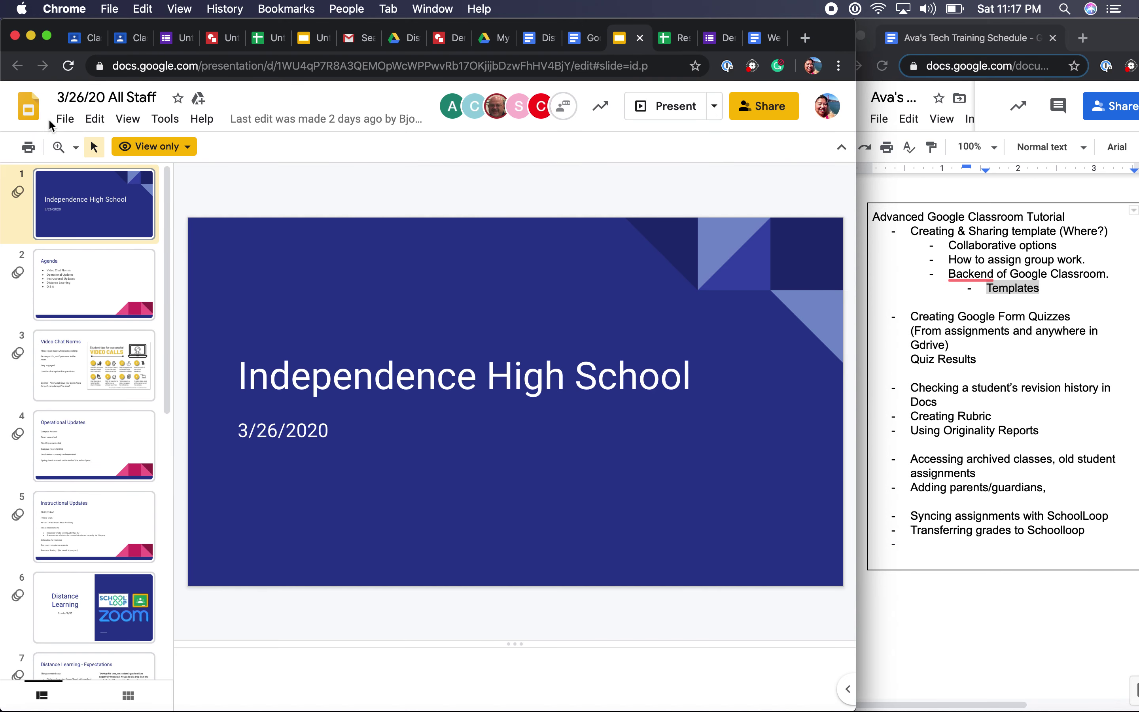
click(65, 118)
mouse_move(146, 193)
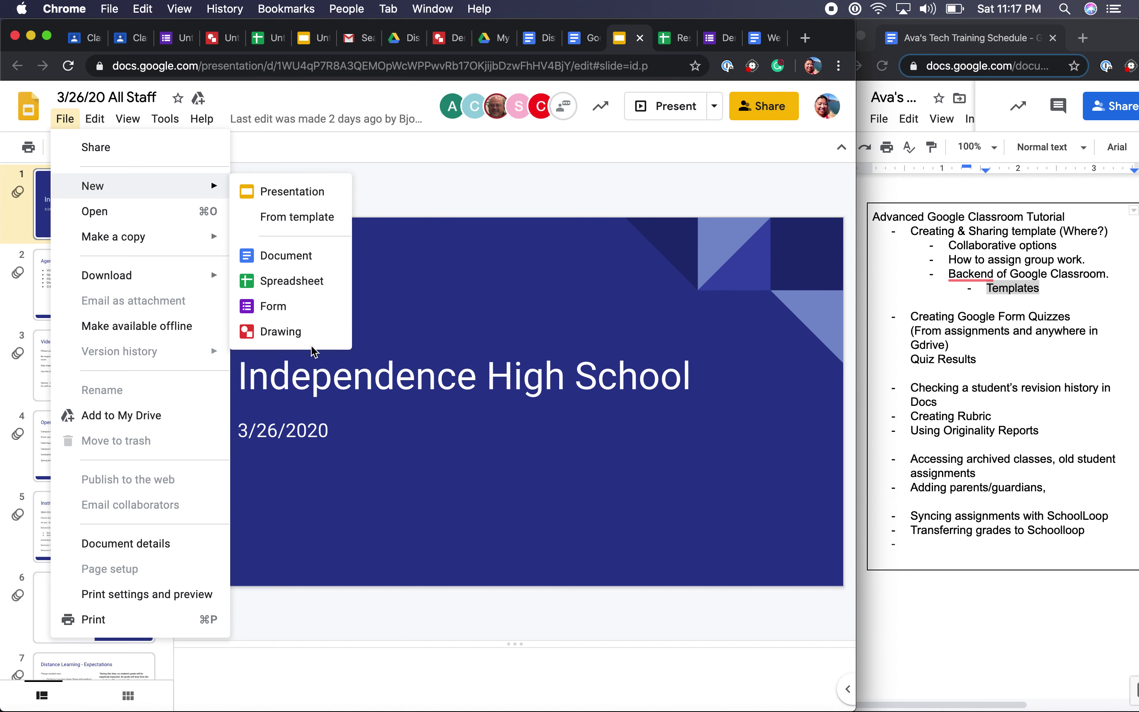
click(481, 197)
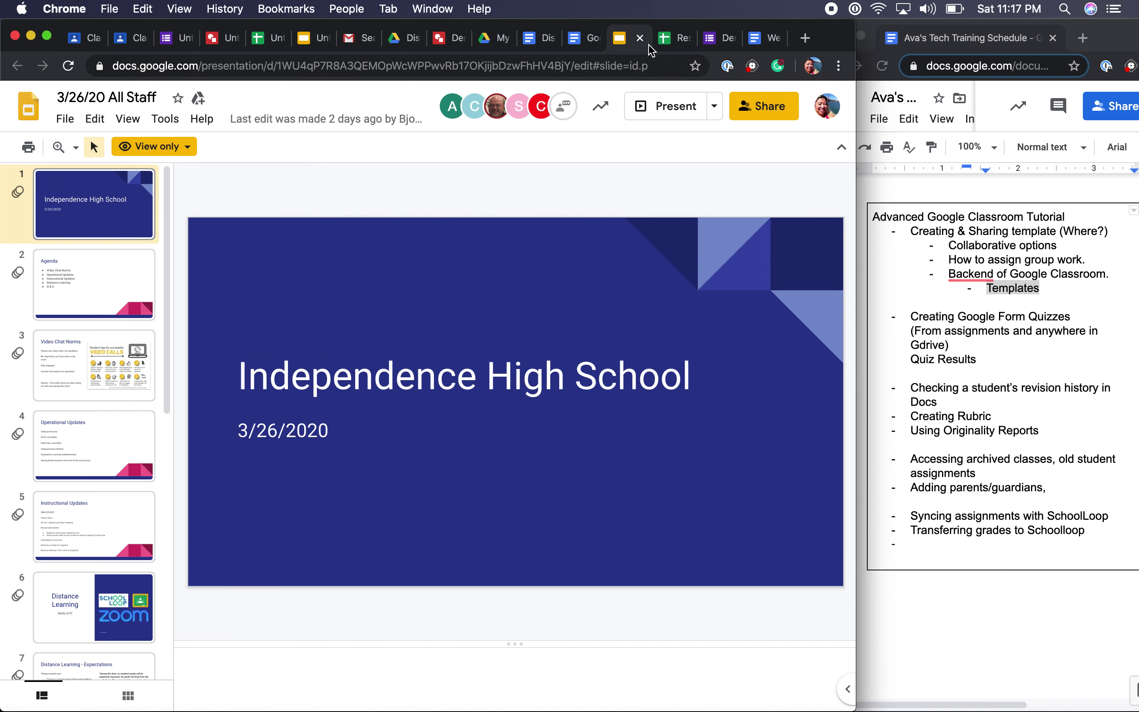
click(670, 42)
click(65, 118)
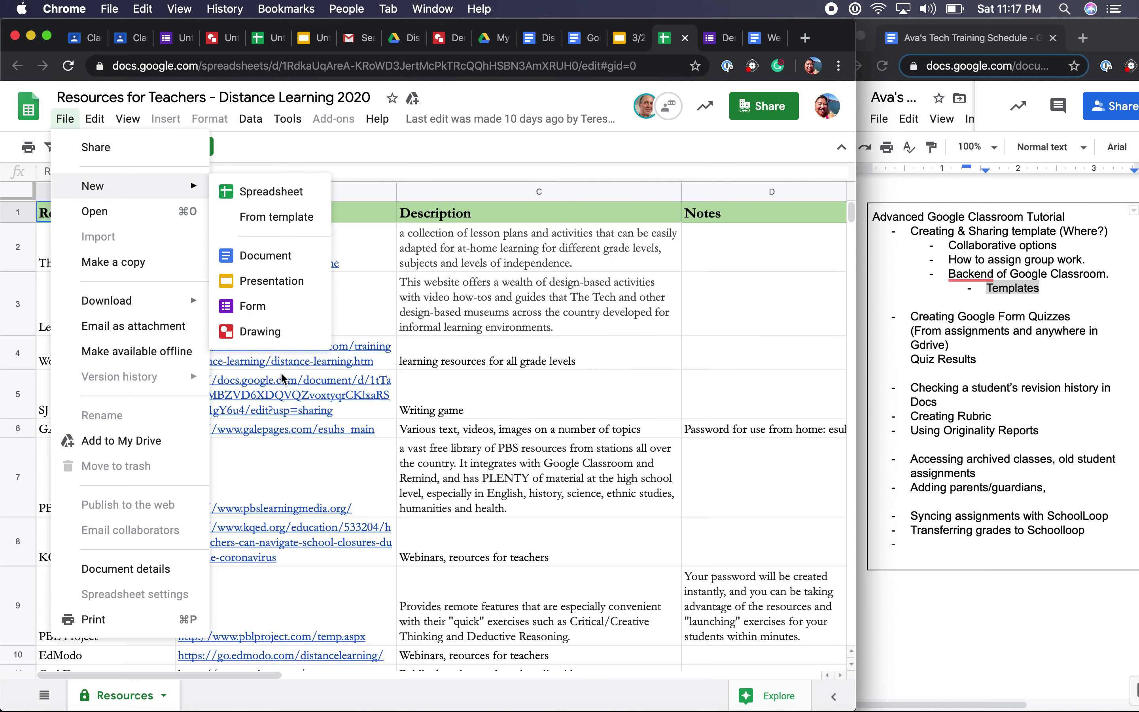
click(716, 39)
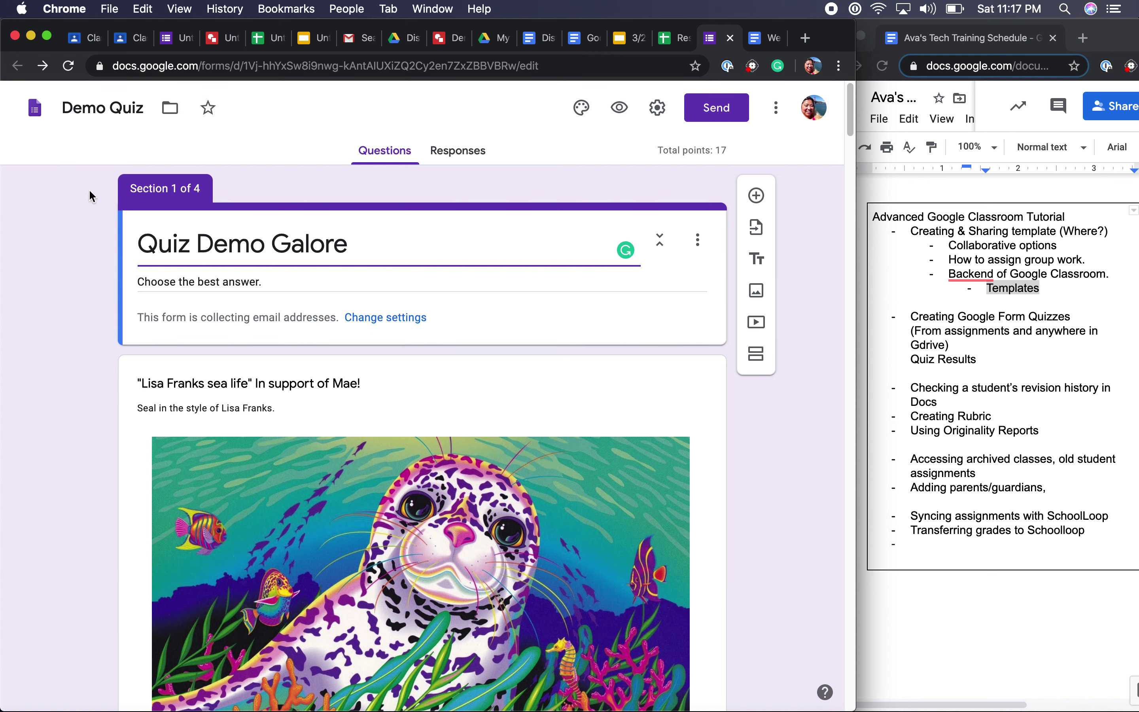
Browse the Forms template gallery from Forms home, then return to the Classroom assignment draft.
click(35, 114)
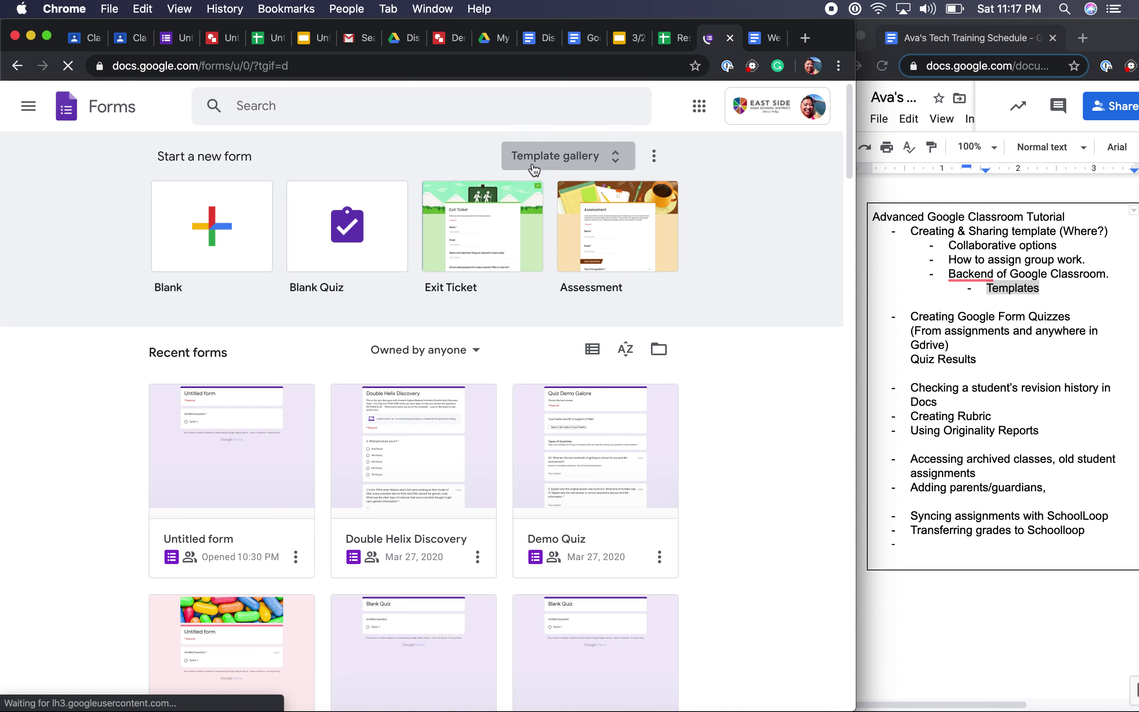
click(534, 165)
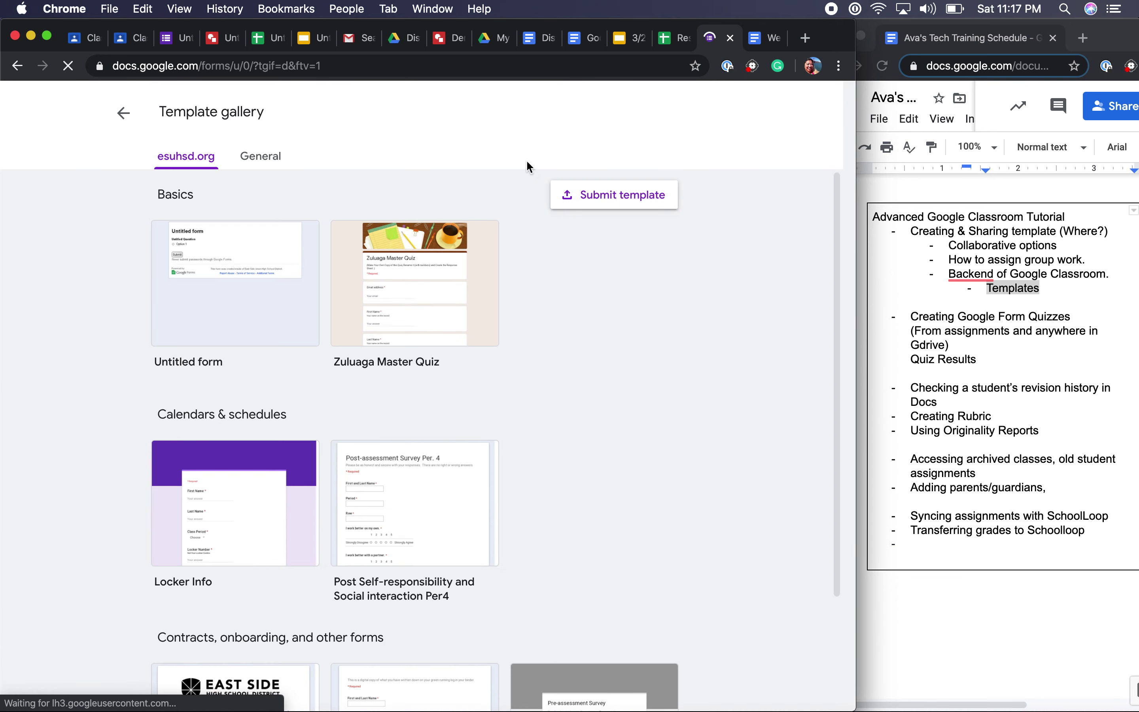
click(124, 114)
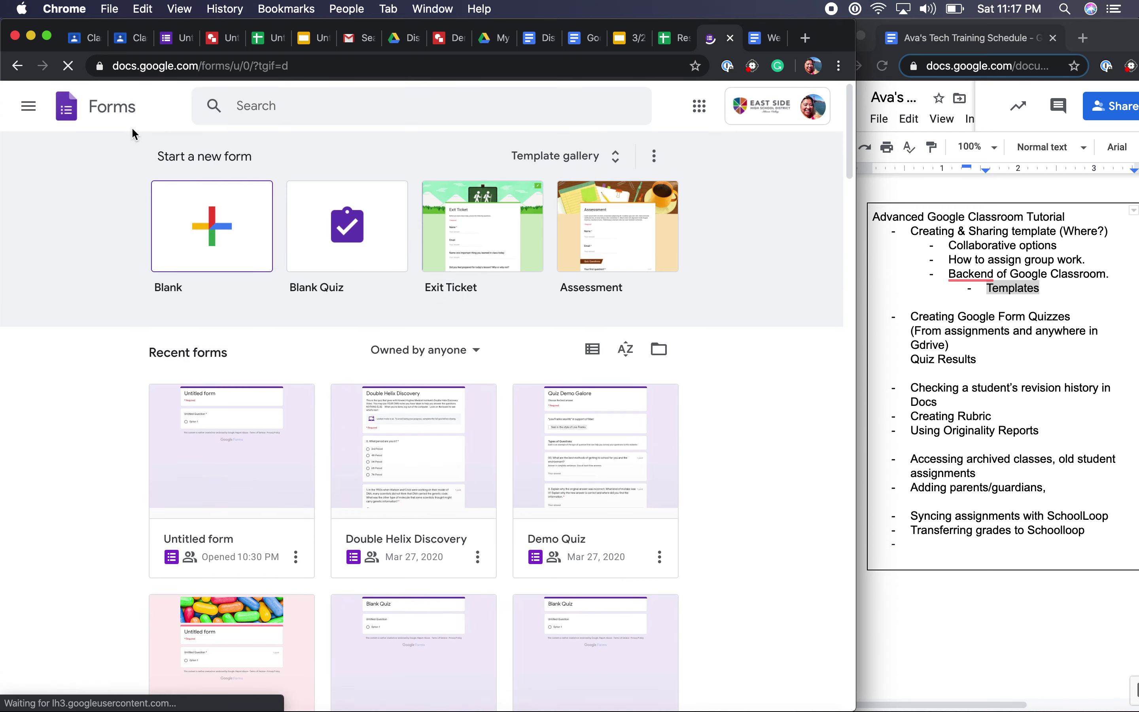
click(27, 112)
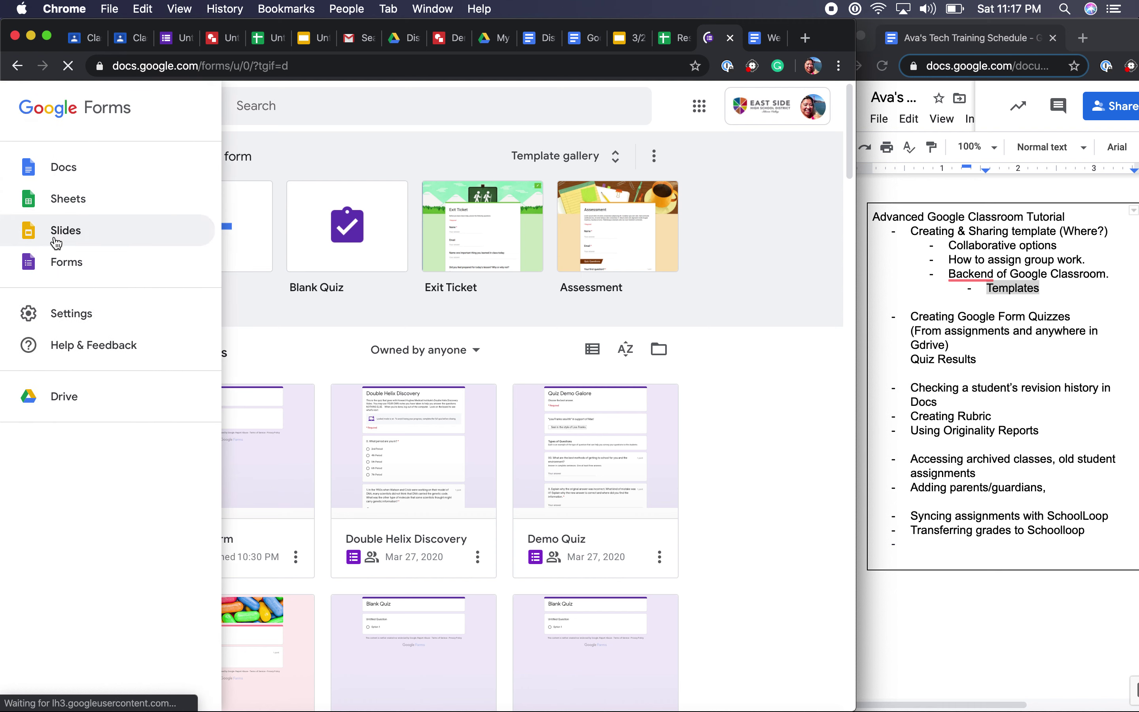
click(675, 116)
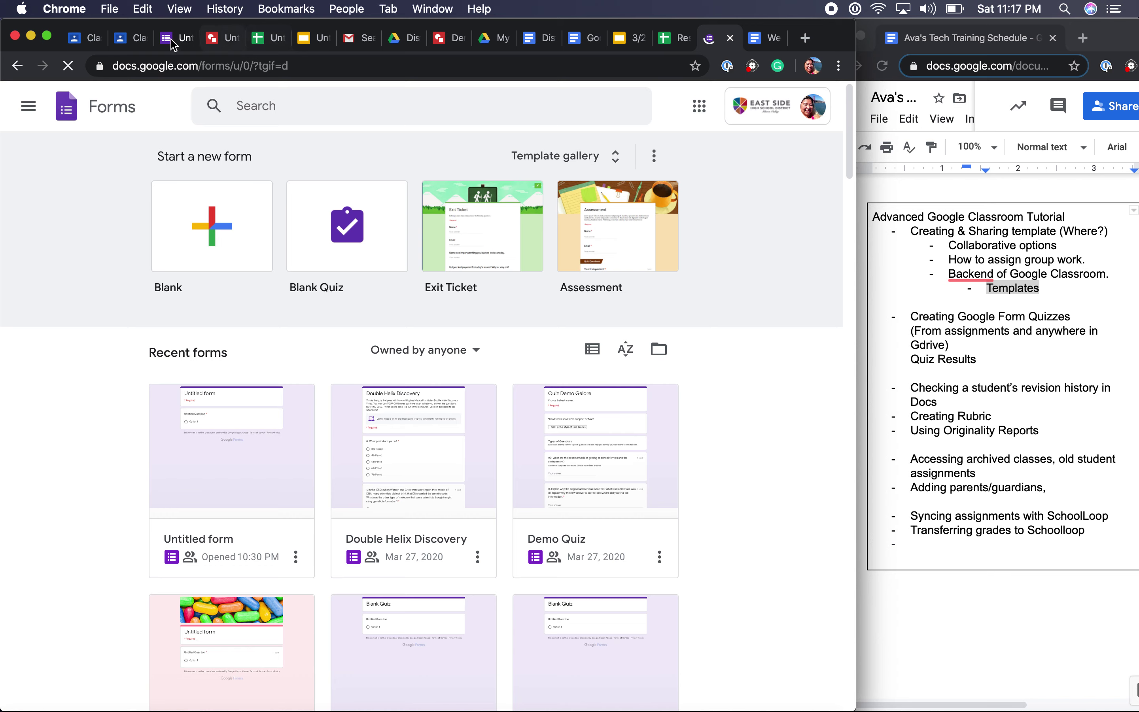
click(135, 44)
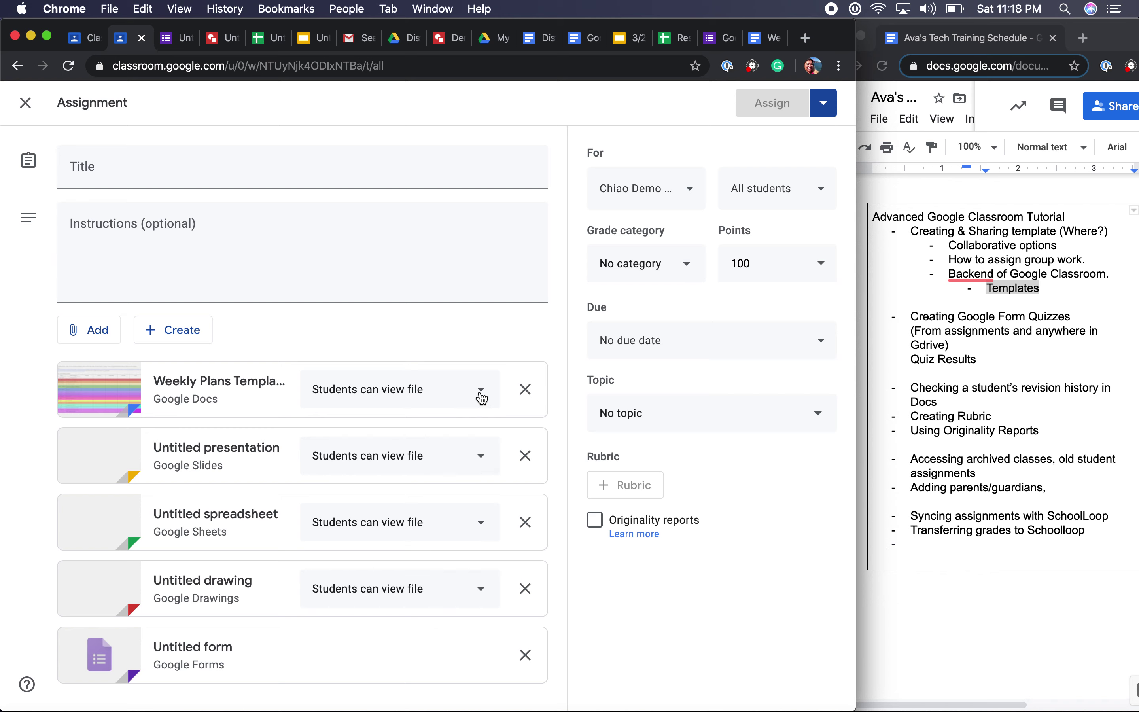
Check who has access to the Distance Learning Syllabus Template in its sharing dialog.
click(542, 41)
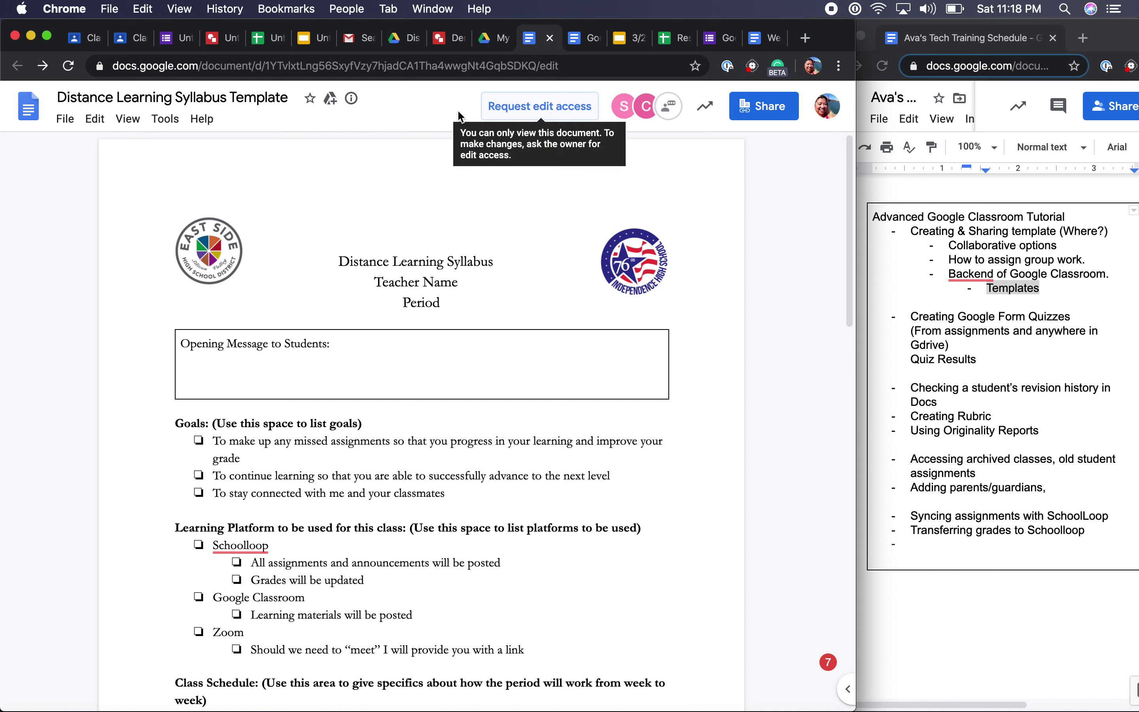
click(65, 121)
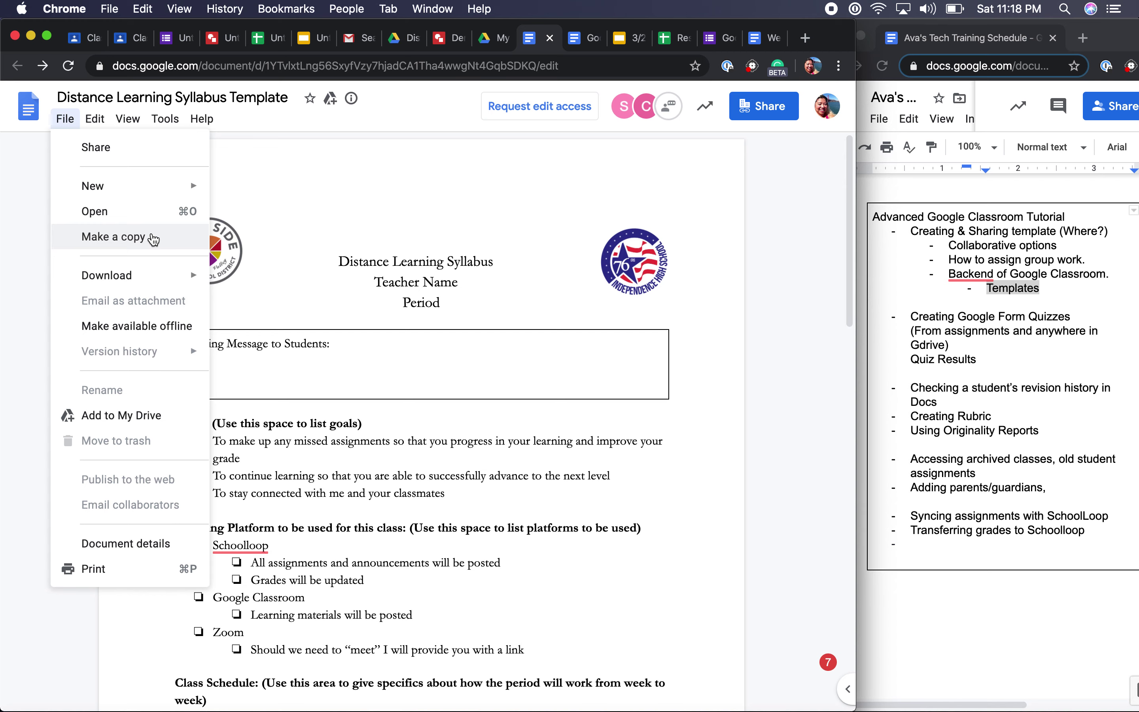
click(732, 116)
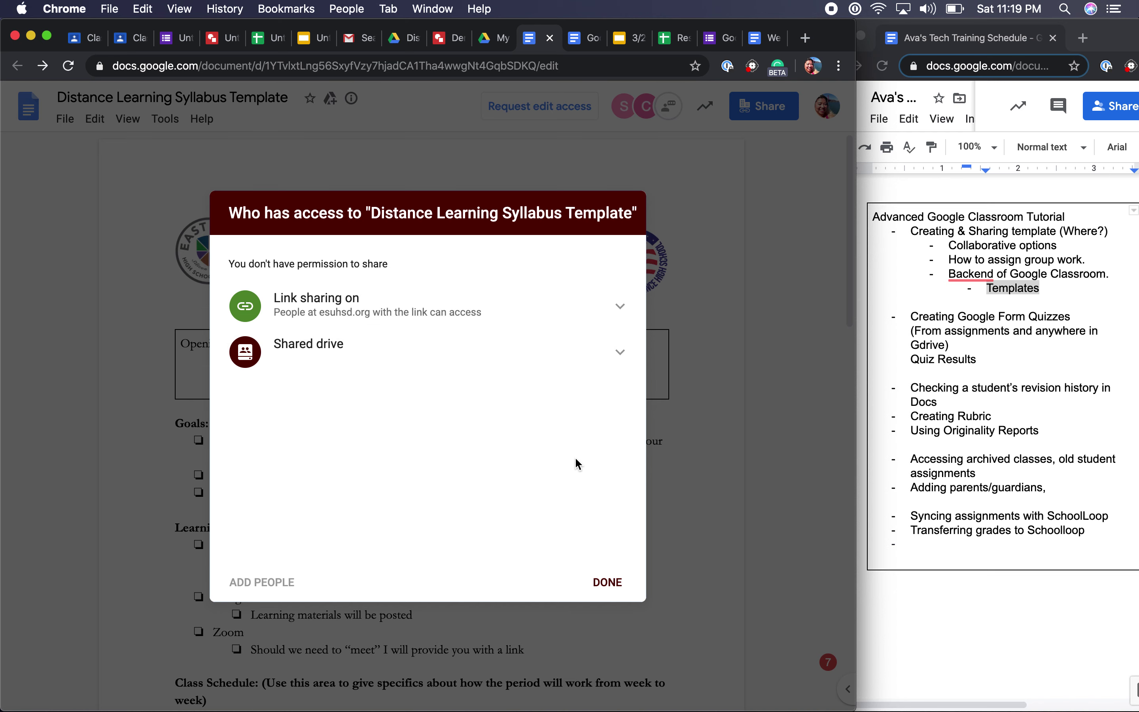
click(604, 588)
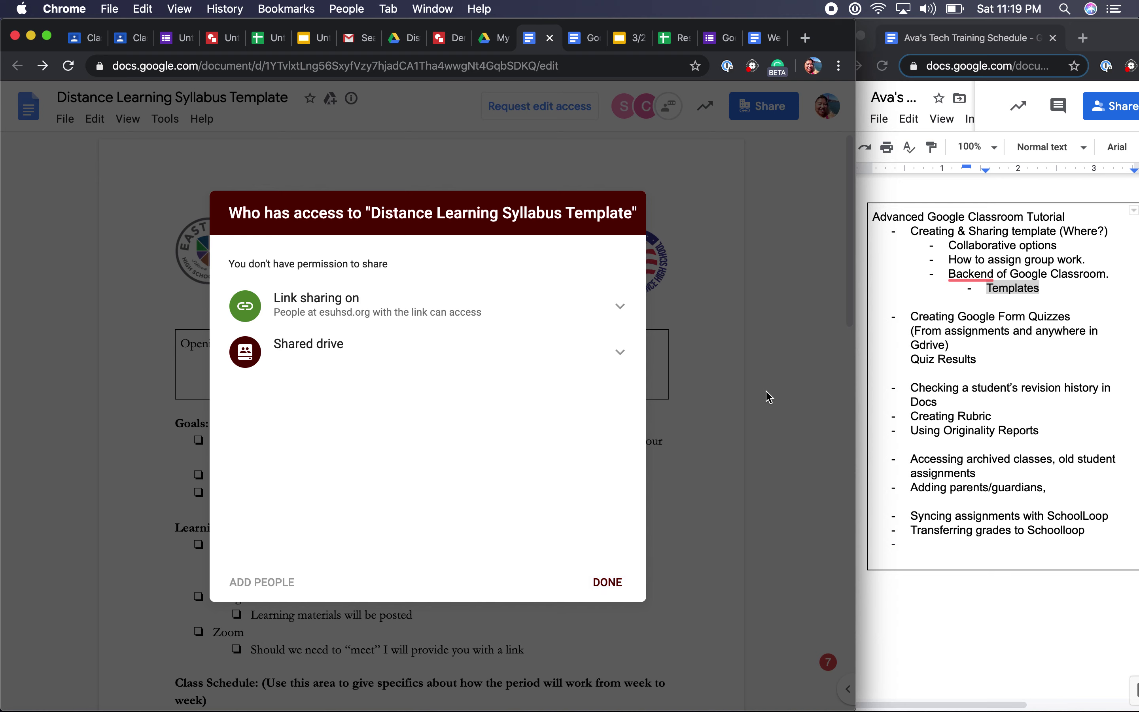
click(606, 582)
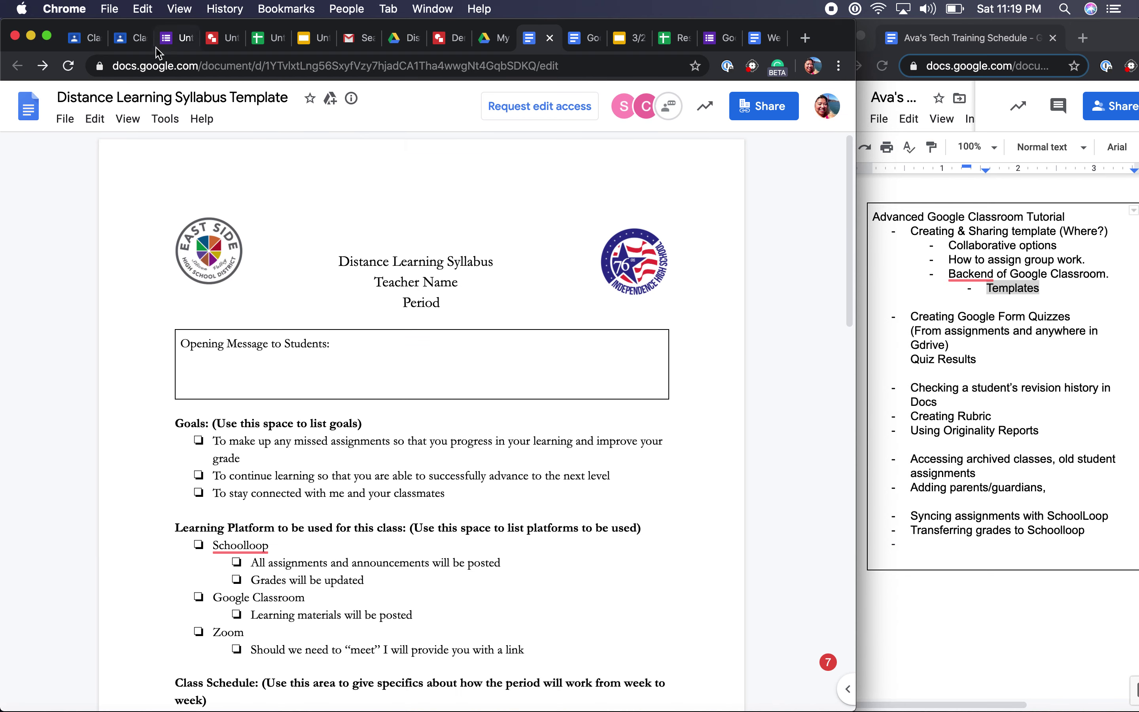
In the Classroom draft, set the Untitled presentation to 'Students can edit file'.
click(121, 39)
click(460, 456)
click(444, 498)
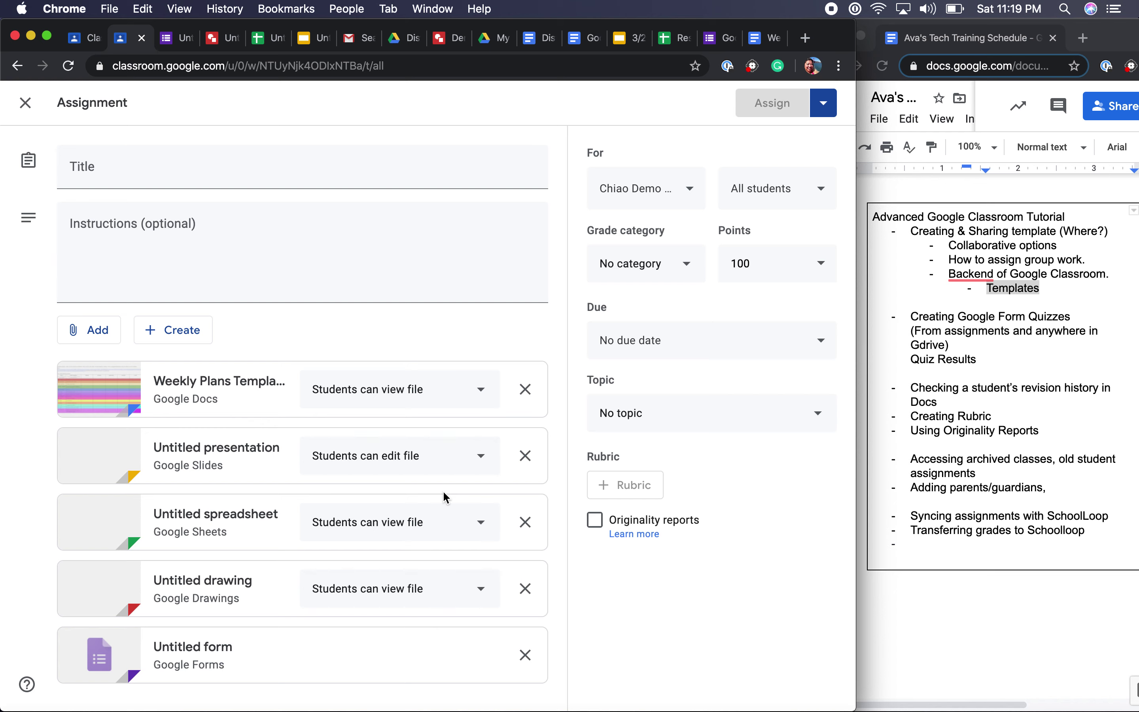
Set the Untitled spreadsheet to 'Make a copy for each student', then switch to the Google Forms home page.
click(481, 522)
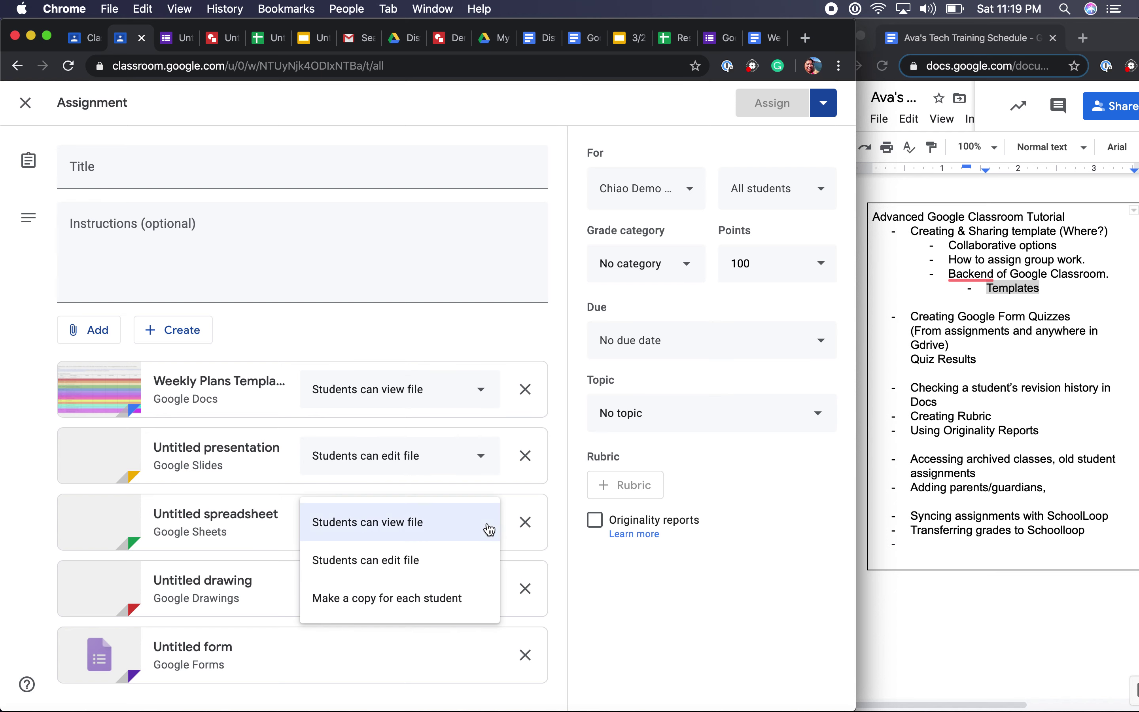
click(436, 607)
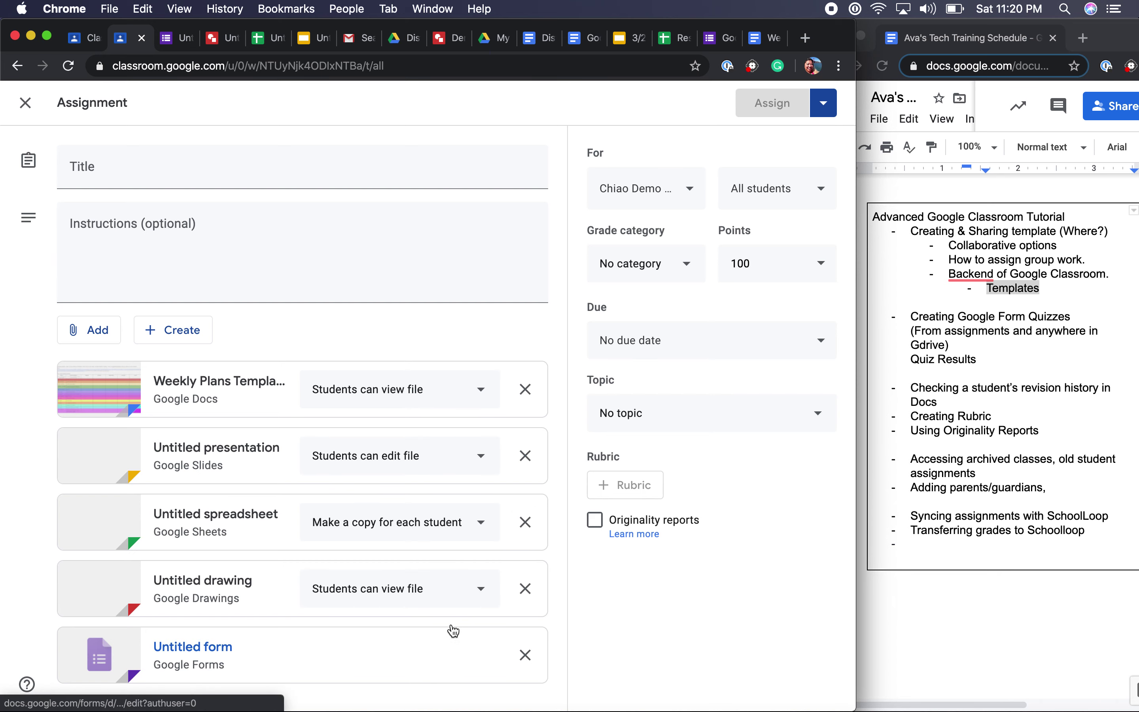
click(715, 44)
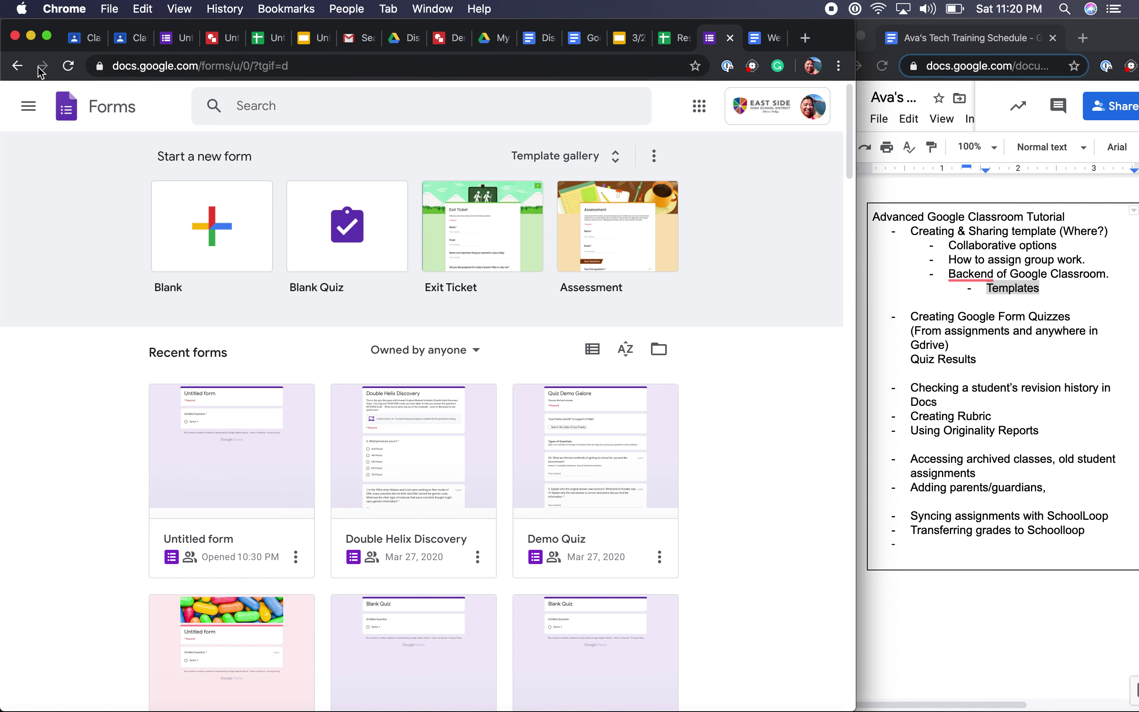
Check the Demo Quiz form's collaborators, close with Done, and return to the Classroom assignment.
click(16, 66)
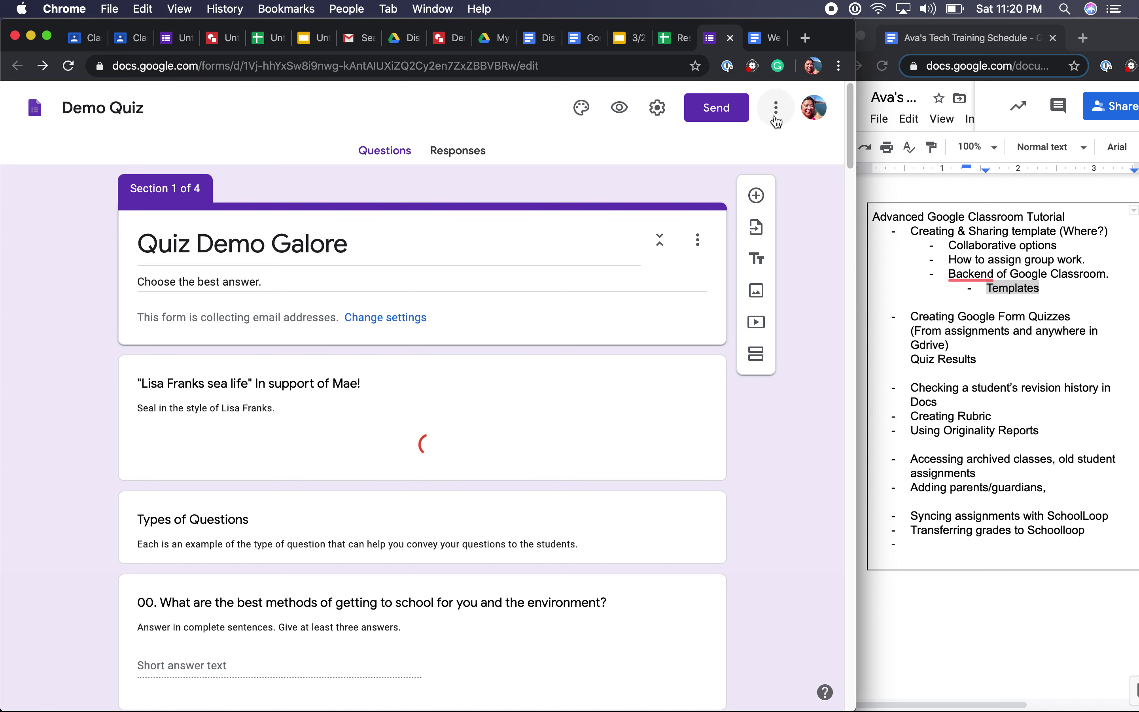
click(775, 117)
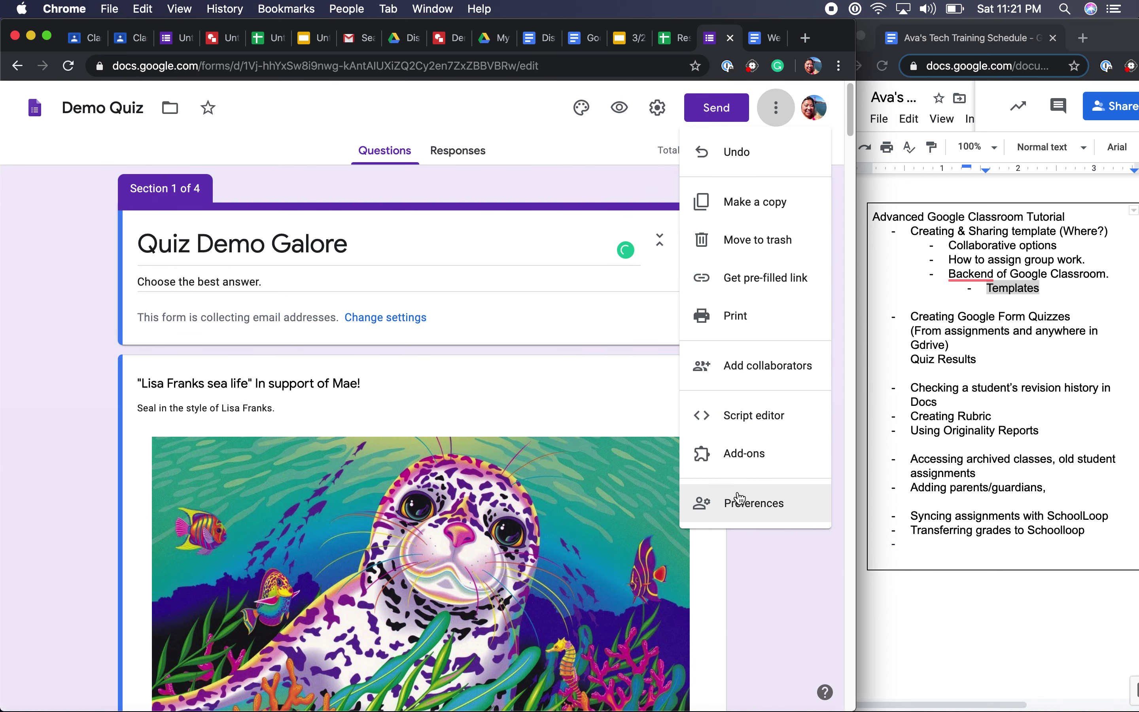
click(768, 375)
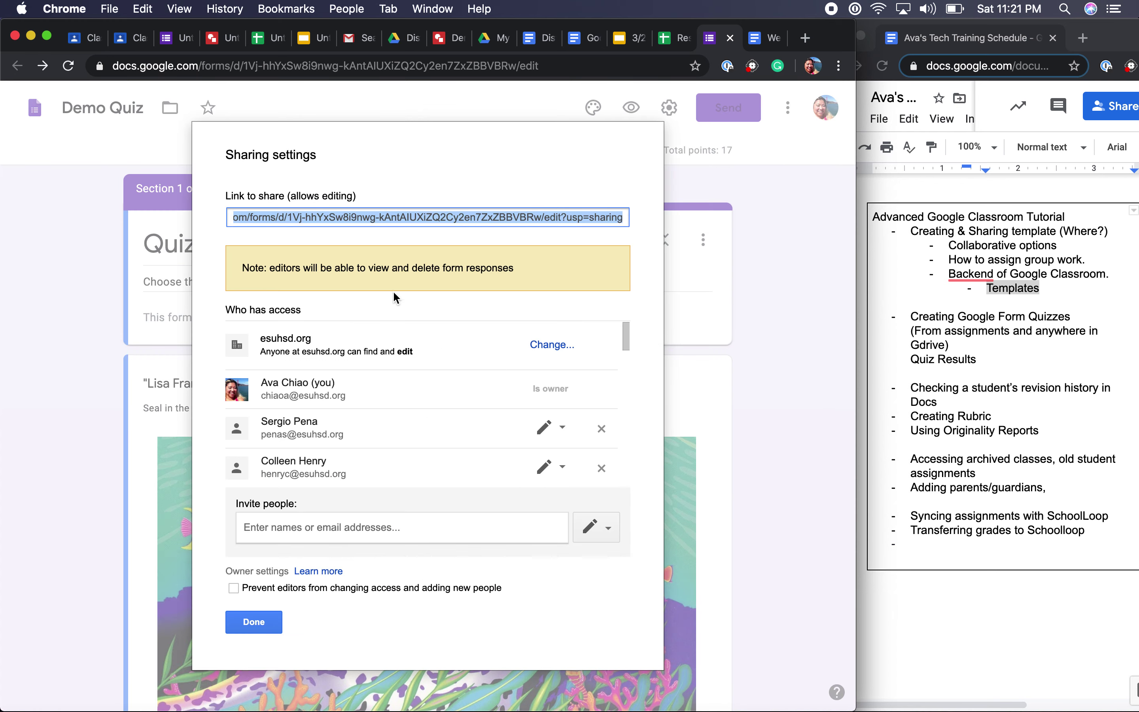
scroll(498, 350, down, 10)
scroll(498, 351, up, 10)
click(262, 631)
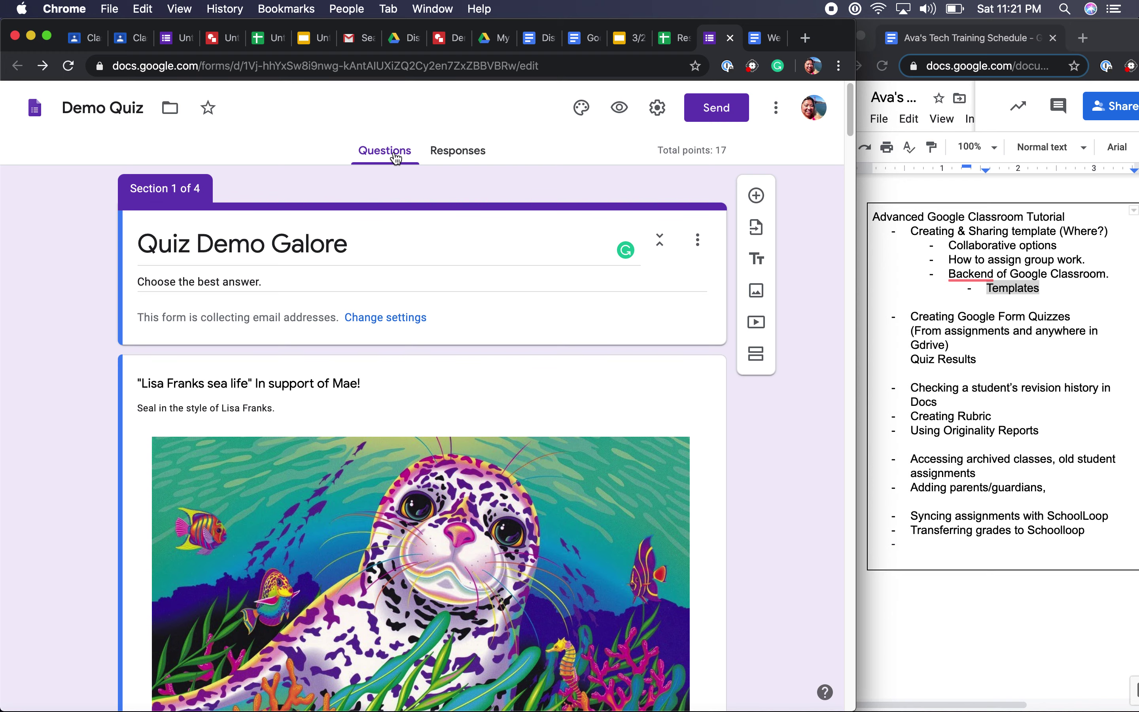
click(129, 40)
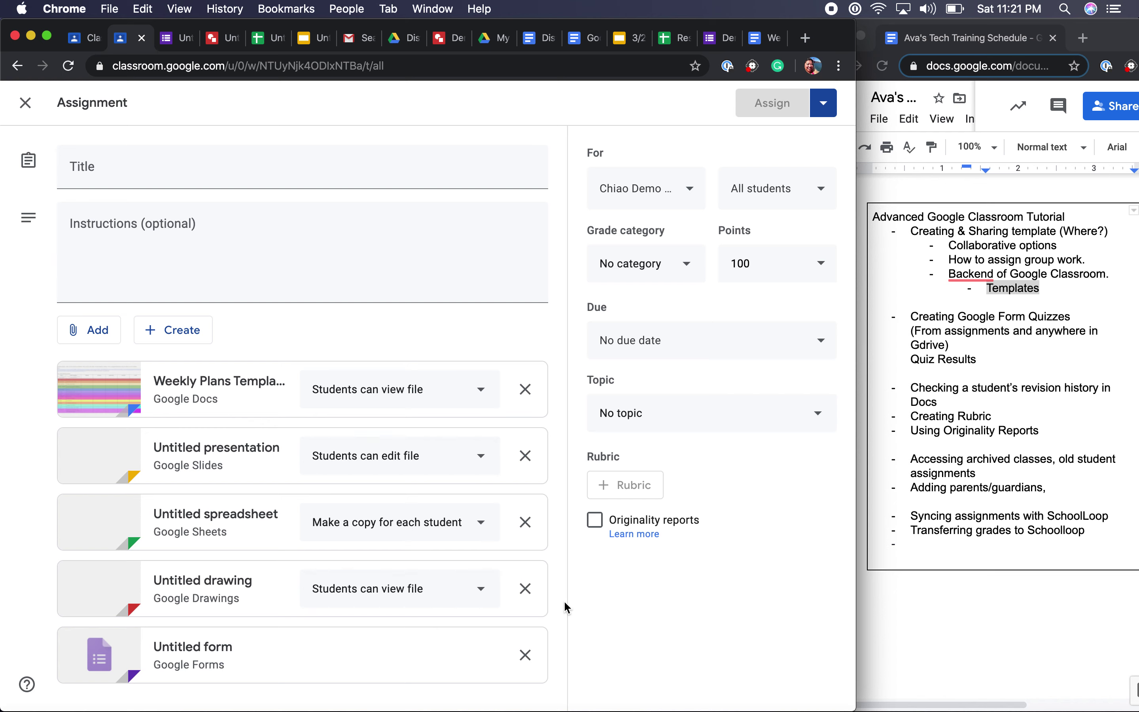
Switch to My Drive and scroll the sidebar folder tree down to Classroom.
mouse_move(602, 709)
click(498, 39)
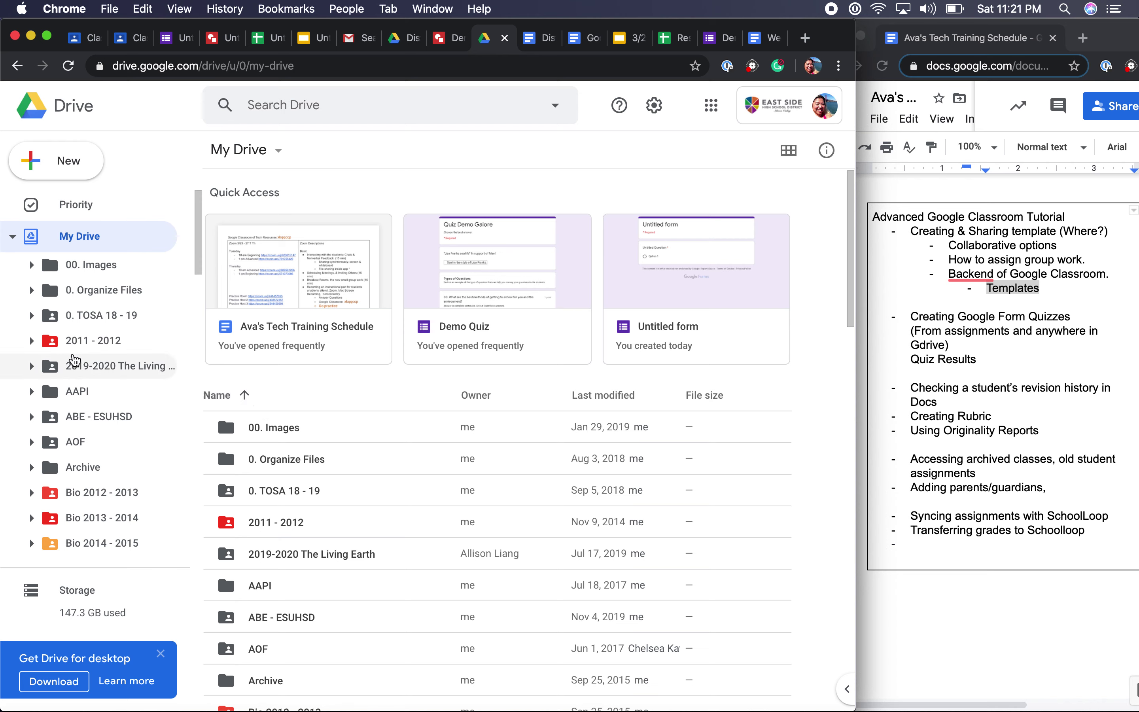
scroll(75, 372, down, 10)
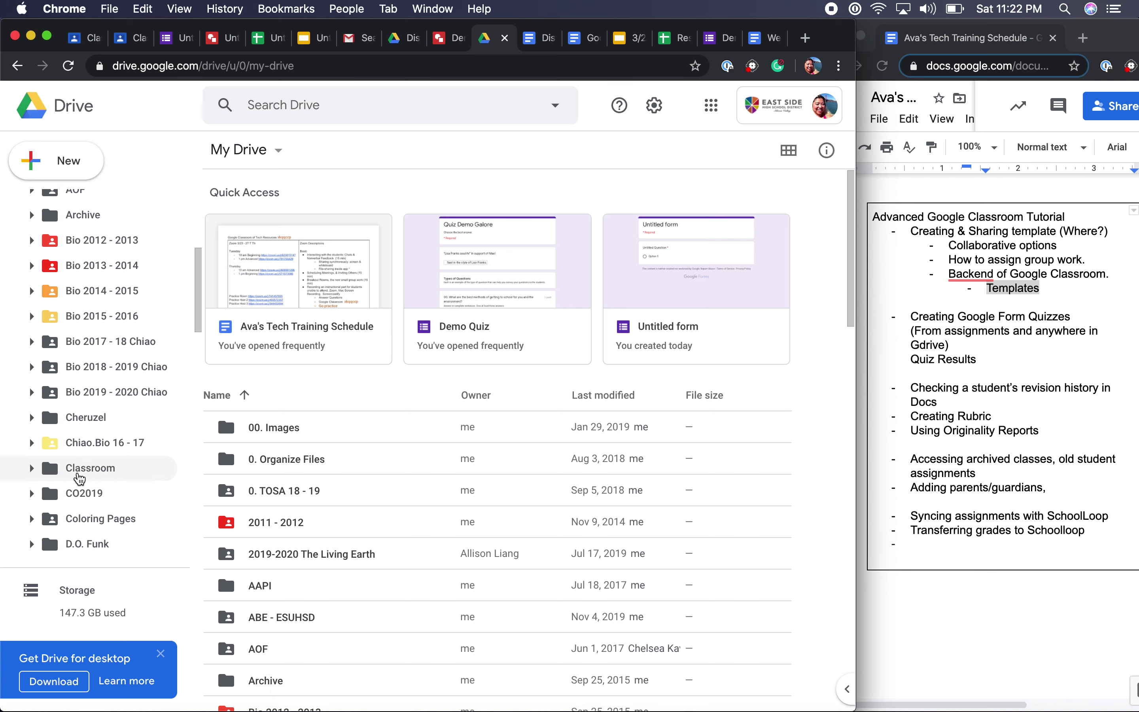
Go into the Classroom folder and open the 2019-20 2nd period class folder.
click(79, 477)
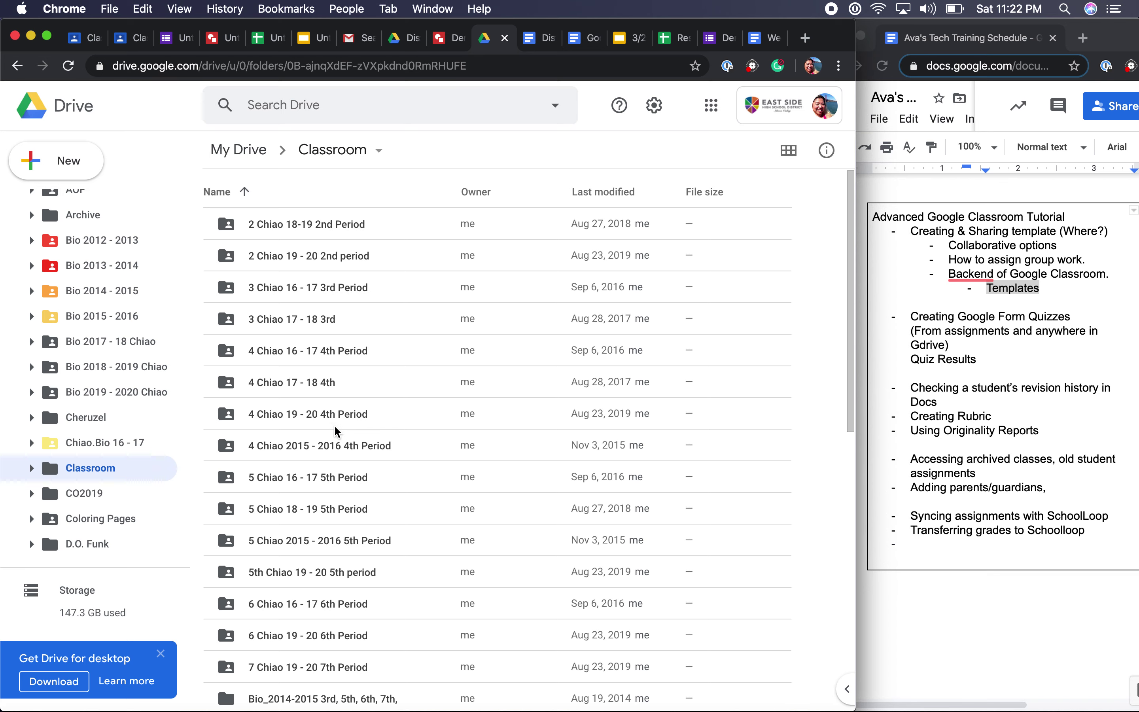
scroll(341, 470, down, 3)
scroll(341, 472, down, 10)
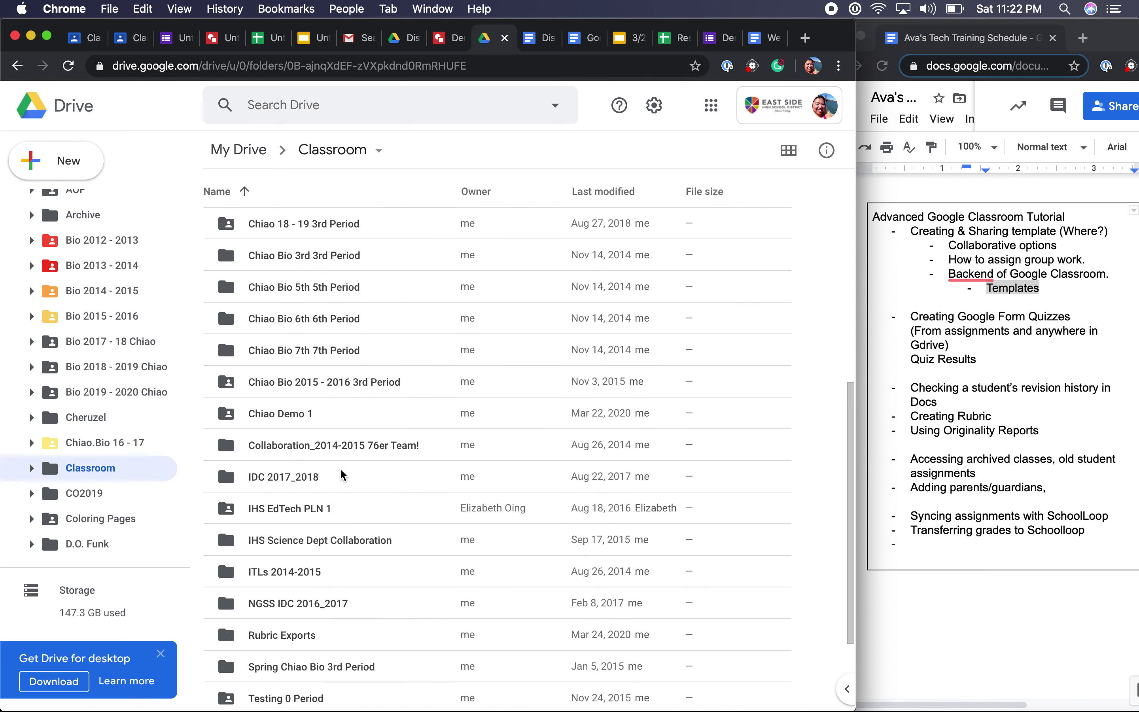
scroll(342, 474, up, 12)
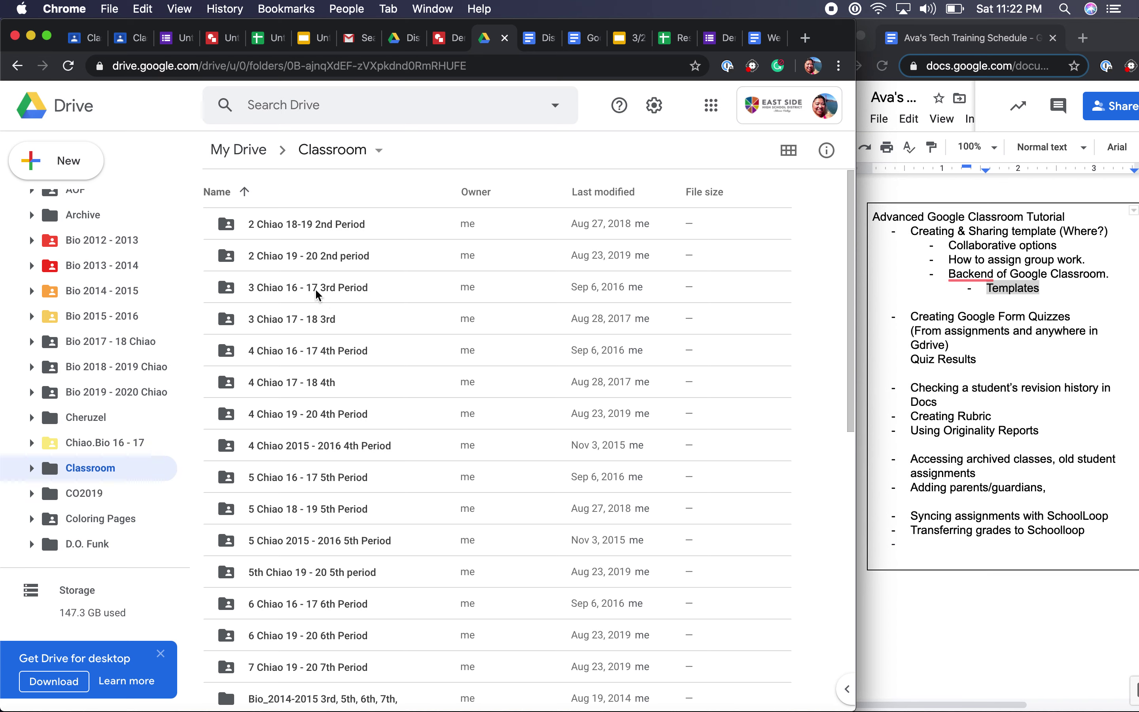
scroll(313, 471, down, 3)
scroll(312, 470, down, 8)
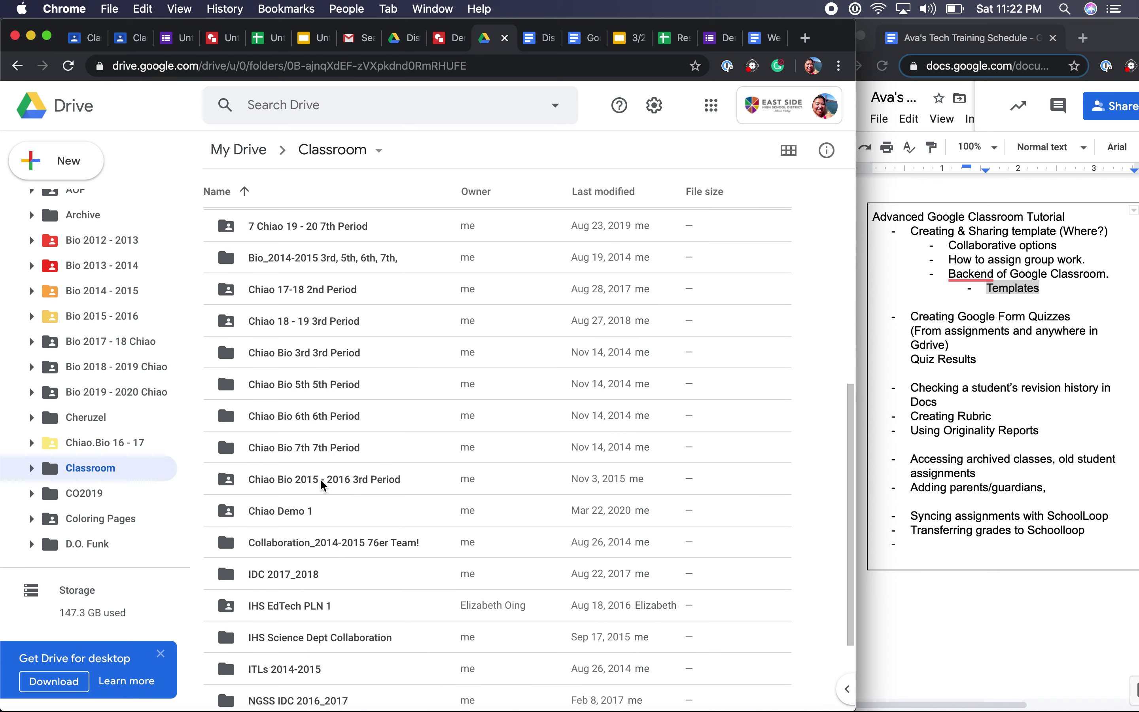
scroll(321, 477, down, 3)
scroll(320, 480, down, 1)
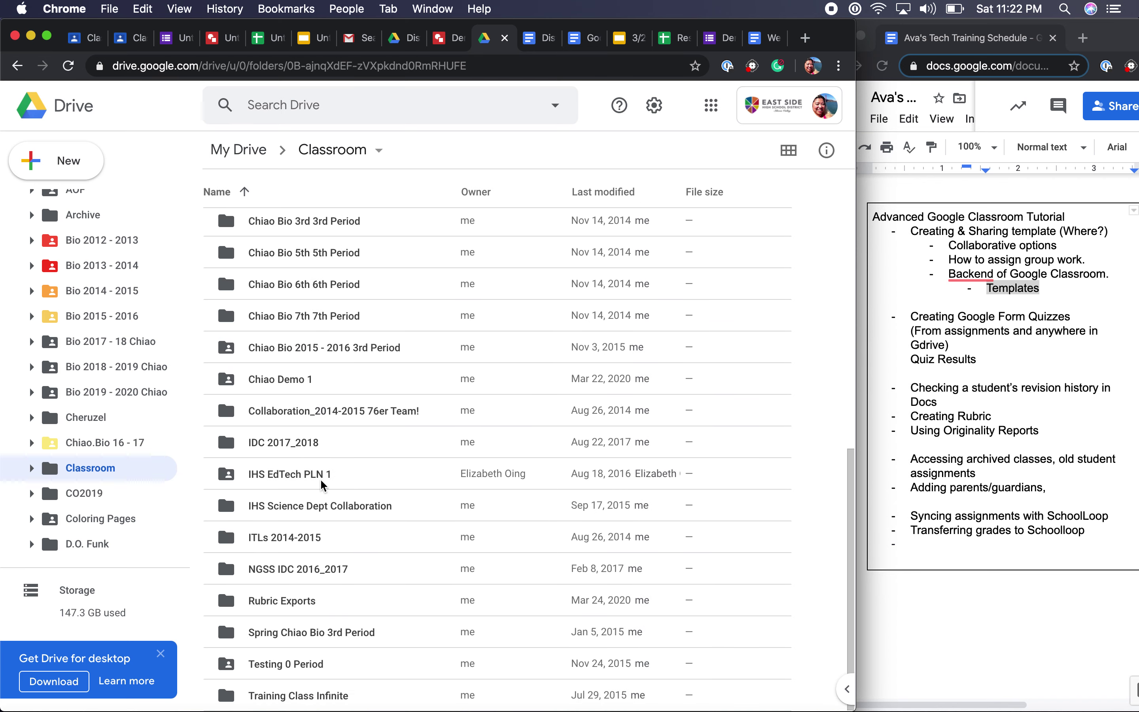
scroll(321, 477, up, 15)
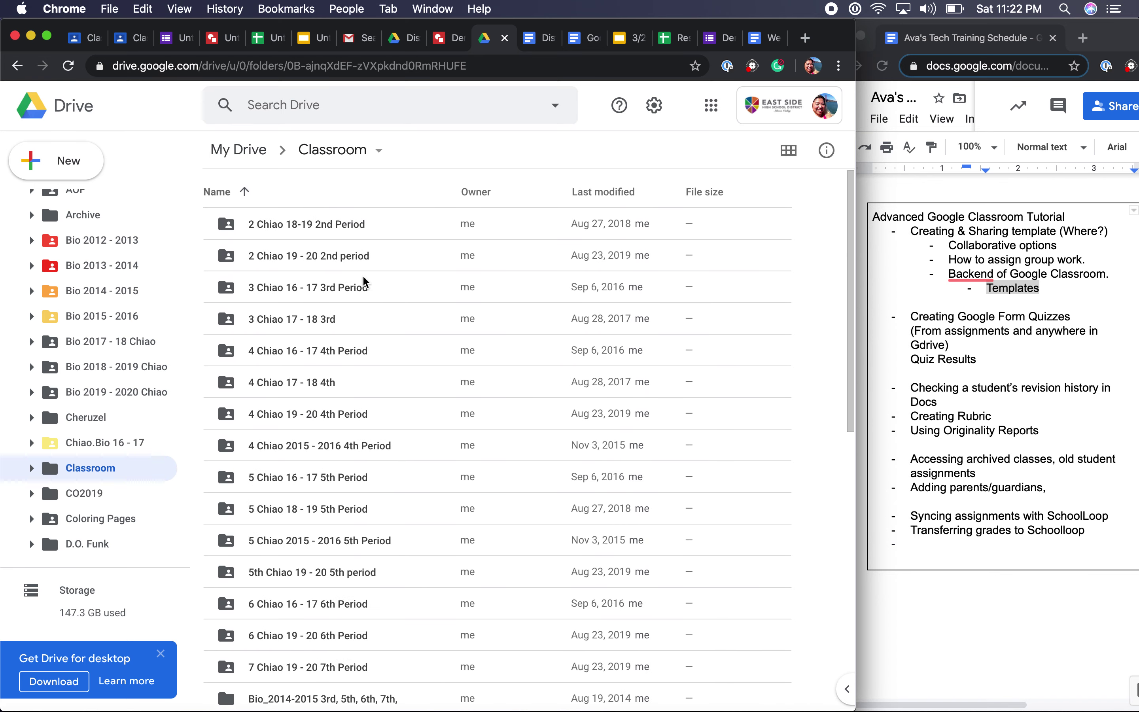
double_click(321, 258)
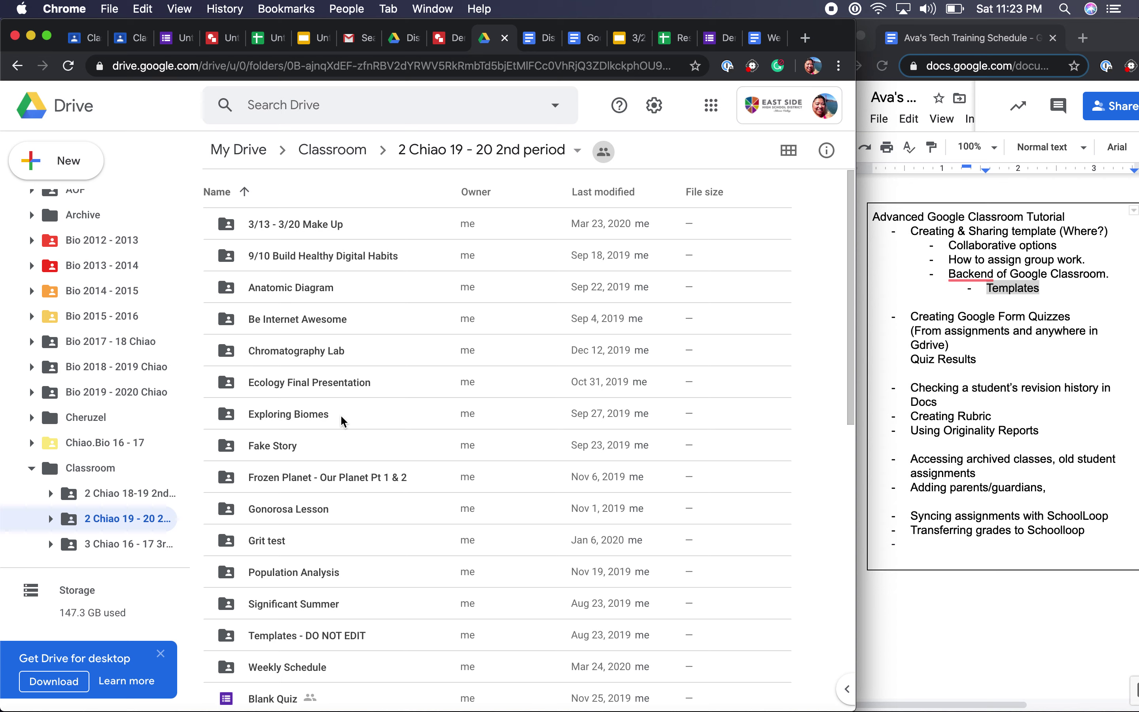
double_click(281, 607)
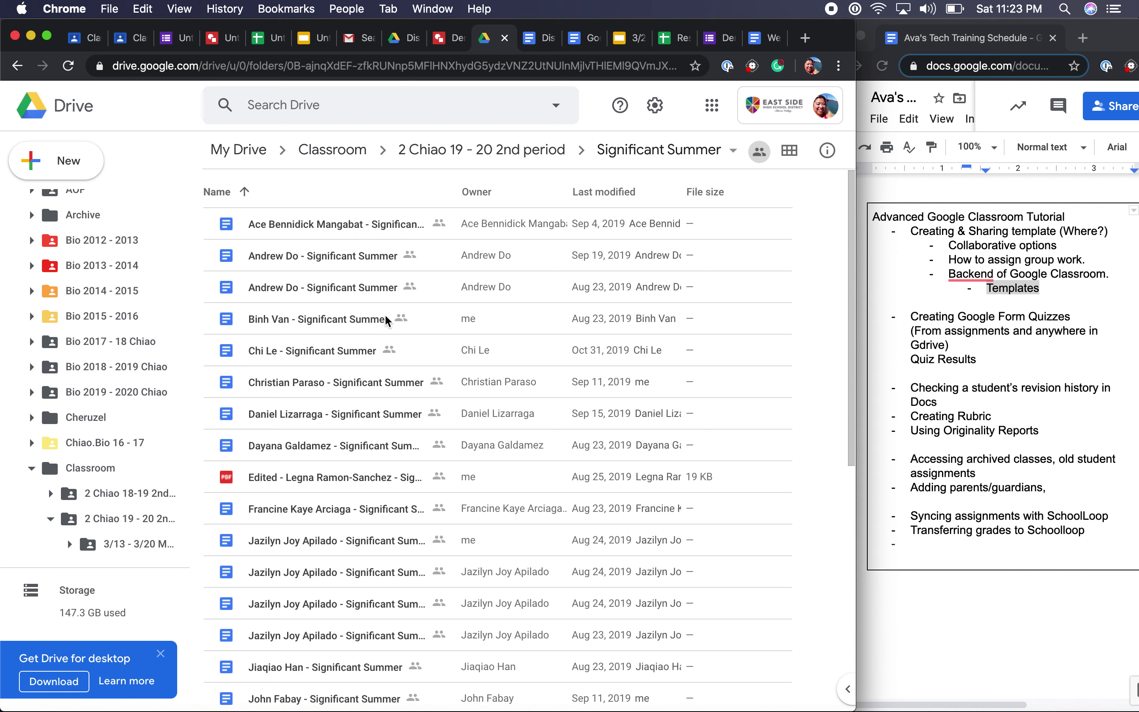
scroll(404, 398, down, 6)
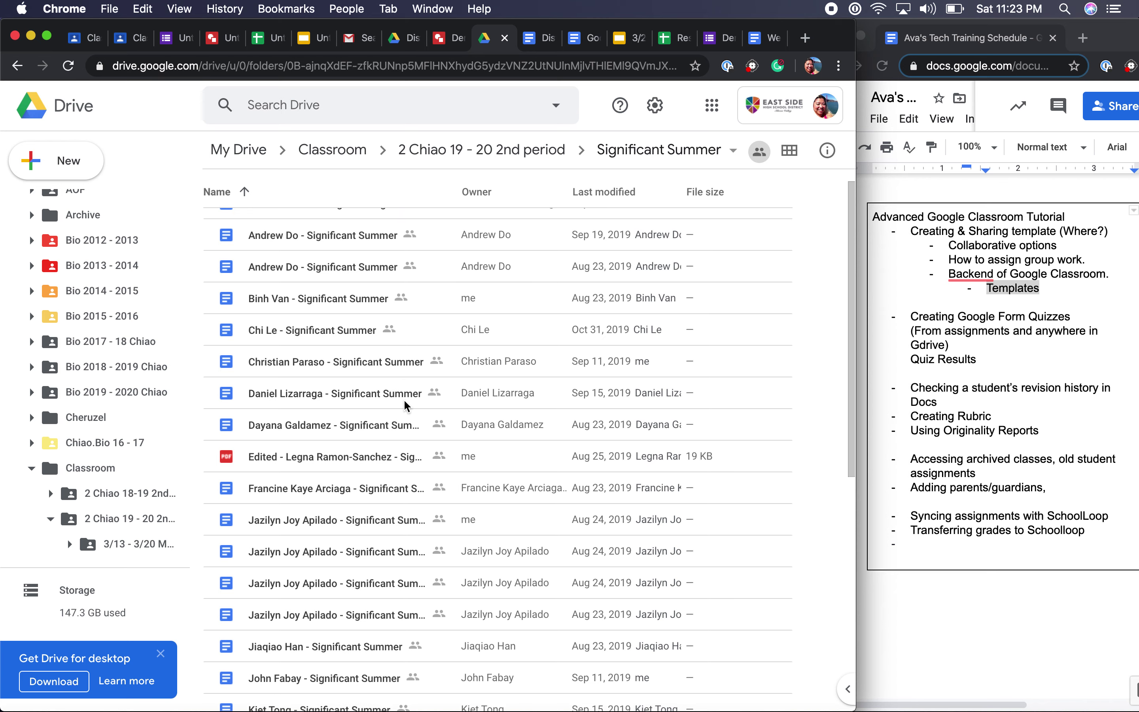
scroll(387, 384, down, 4)
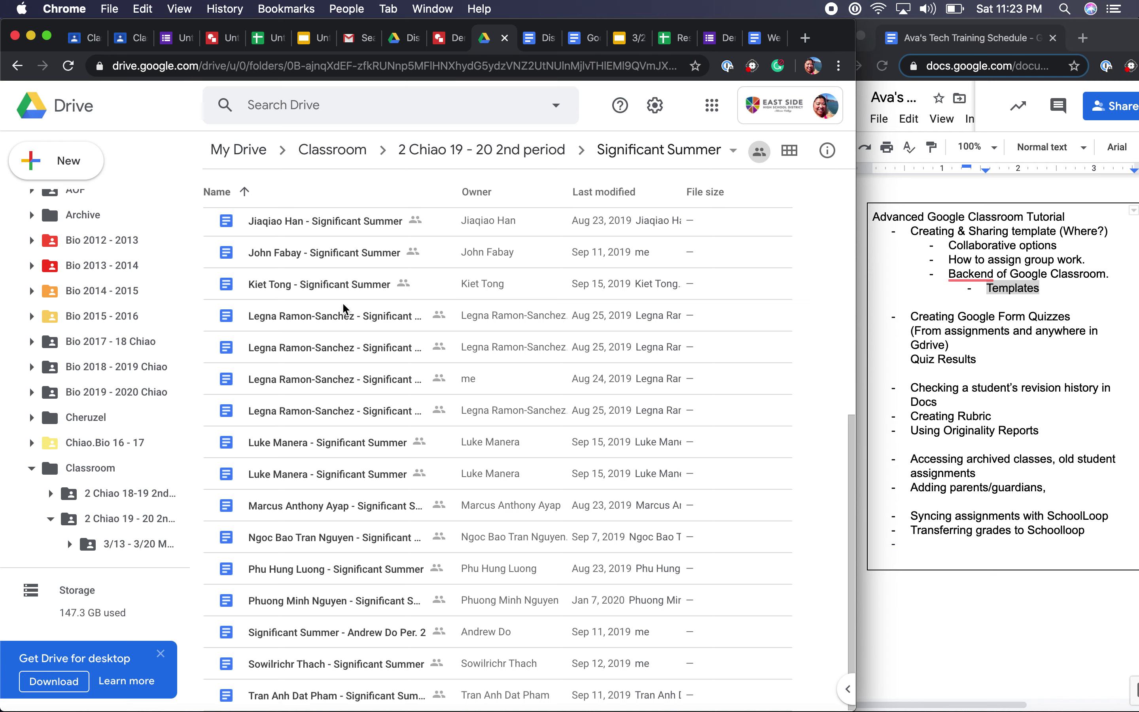
scroll(346, 331, up, 8)
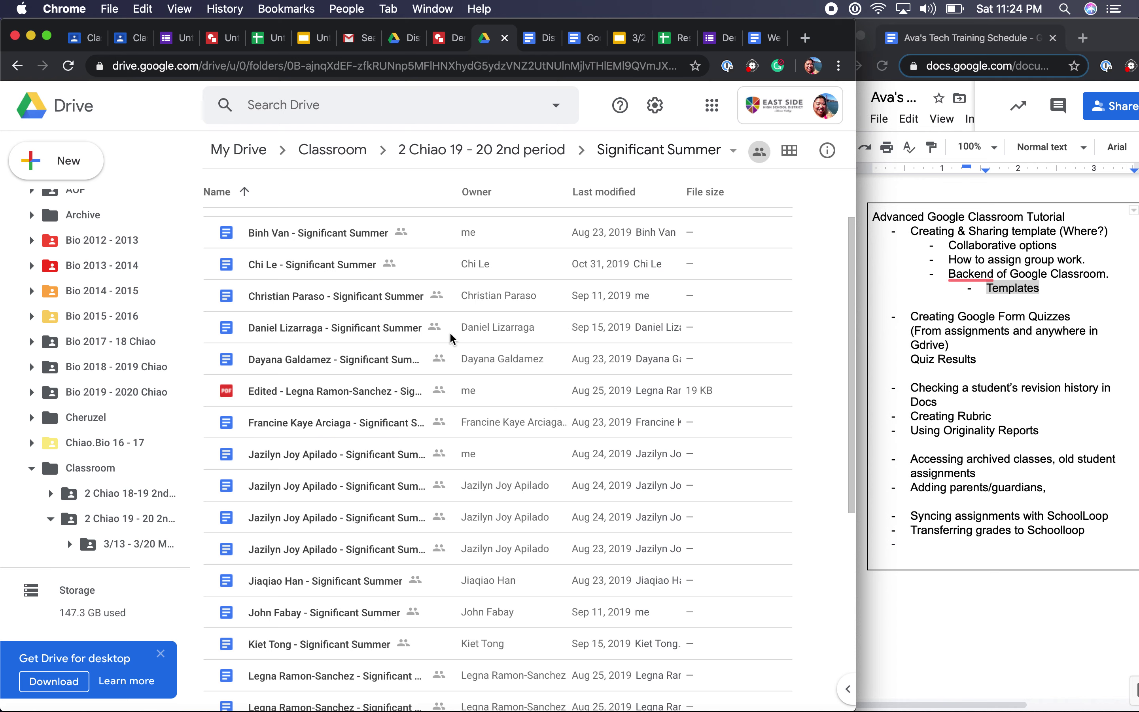
scroll(449, 331, down, 3)
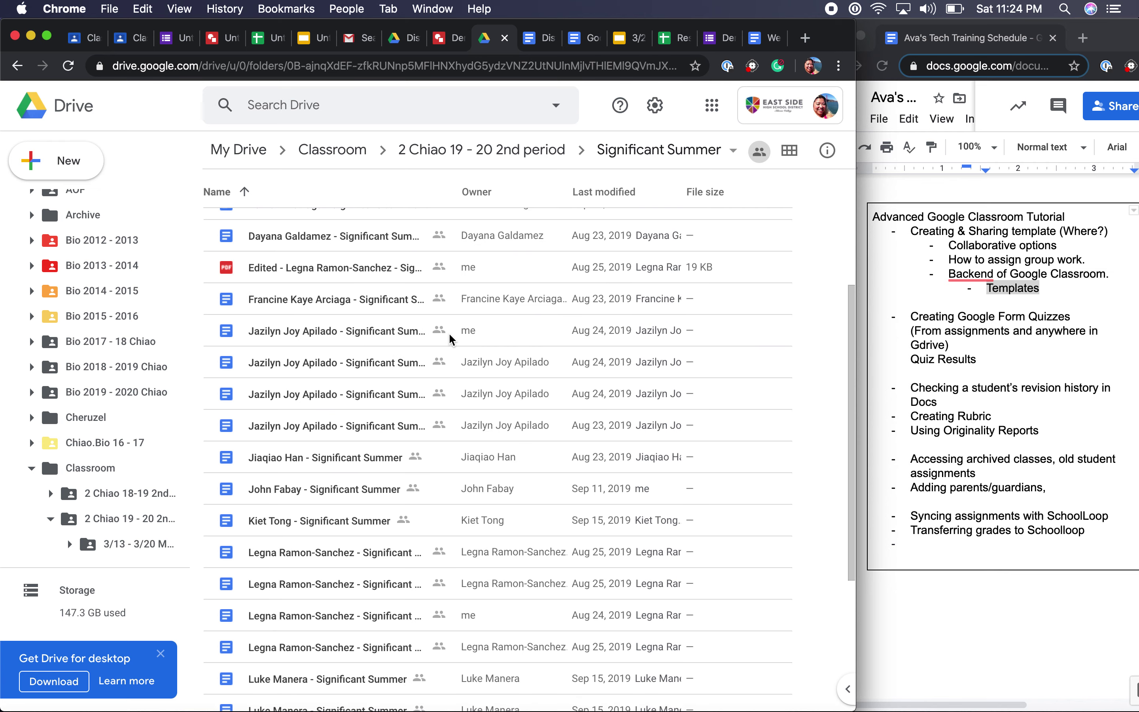
scroll(247, 262, up, 1)
click(507, 157)
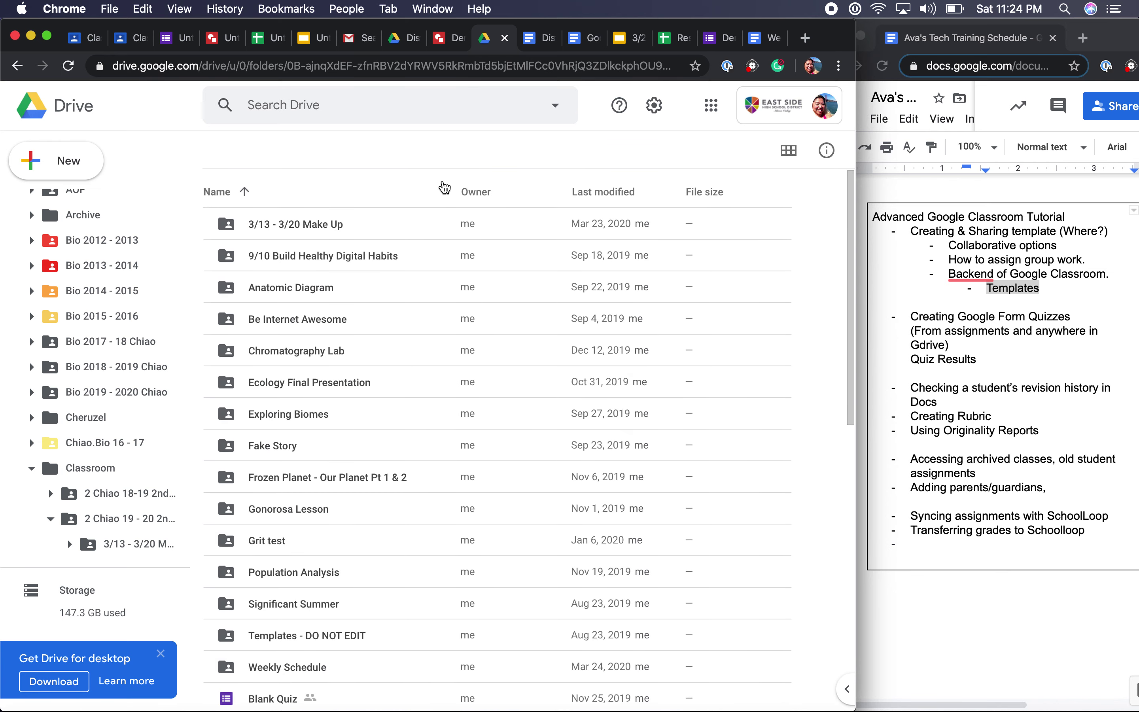
Open the Templates - DO NOT EDIT folder inside the 2nd period class folder.
scroll(374, 348, down, 10)
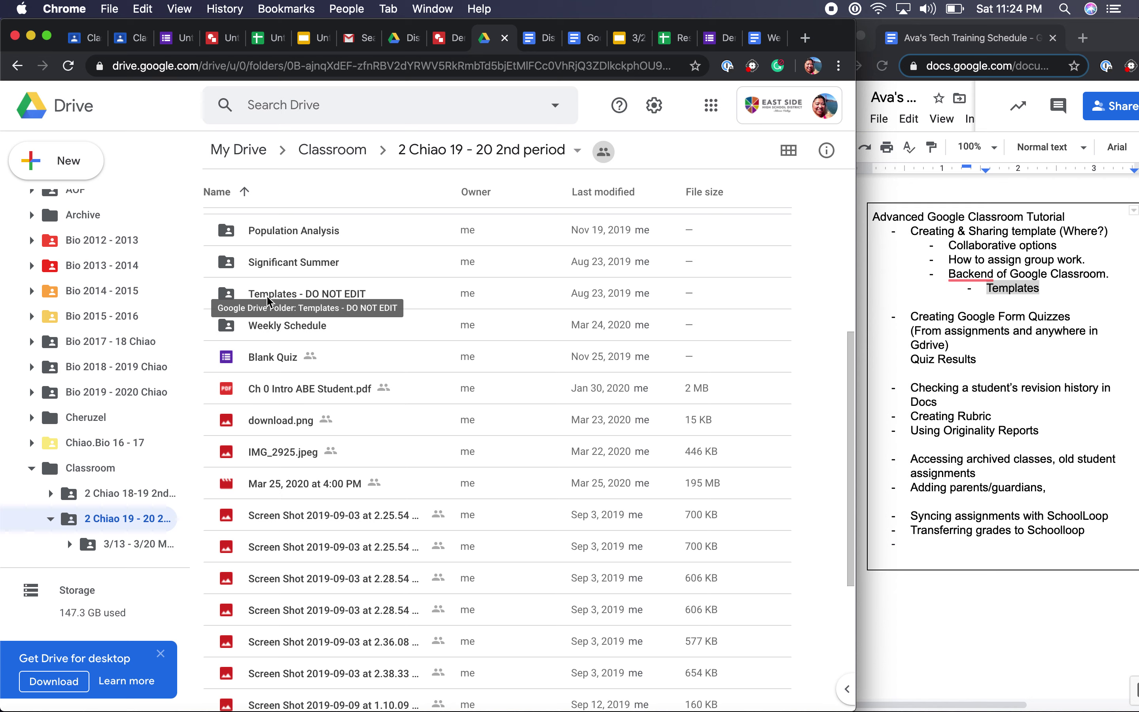
click(349, 296)
click(349, 294)
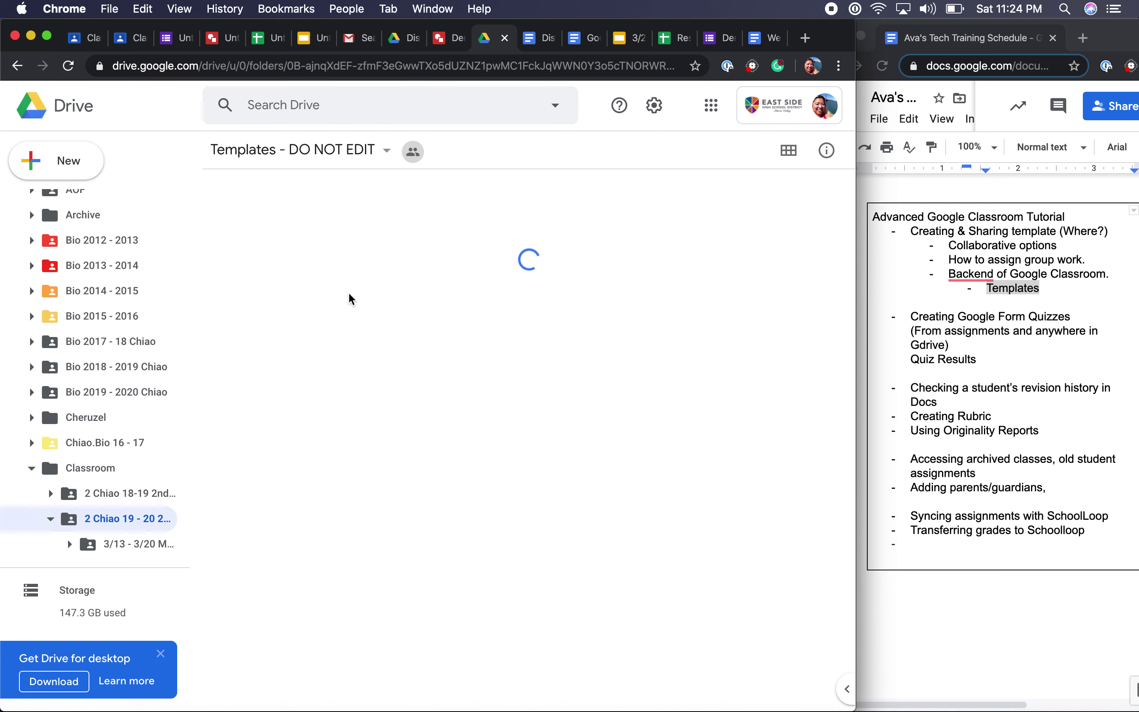